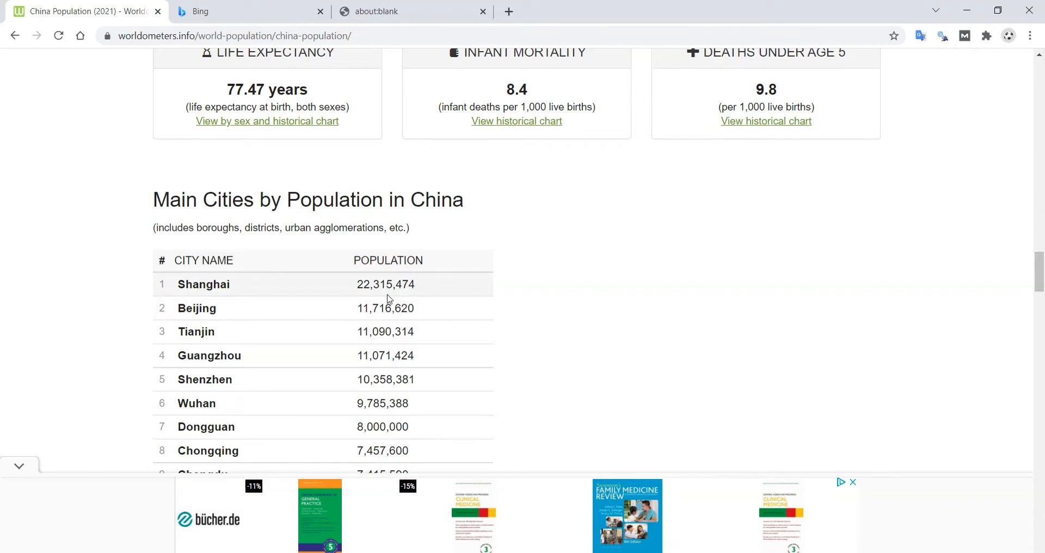
Copy the web address of the China population page and switch to Power BI Desktop.
click(238, 36)
key(ctrl+c)
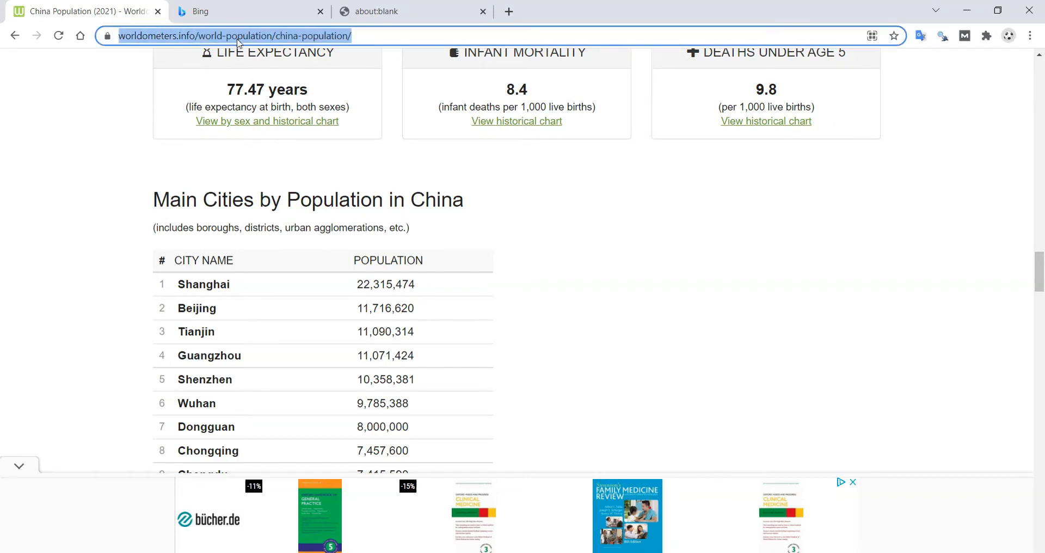
key(alt+Tab)
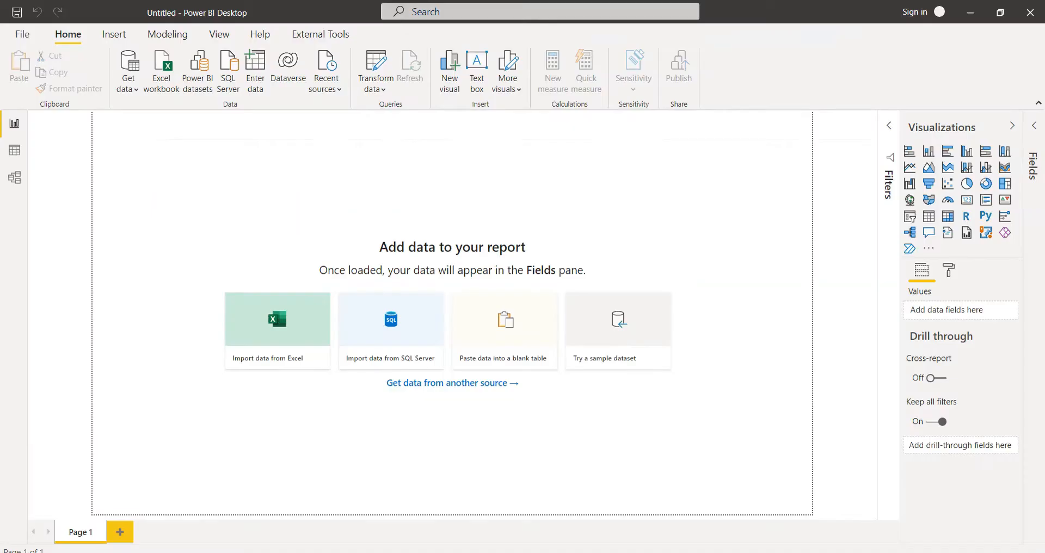
Connect to the copied China population address as a web source and open Table 6 for transformation in Power Query.
click(132, 85)
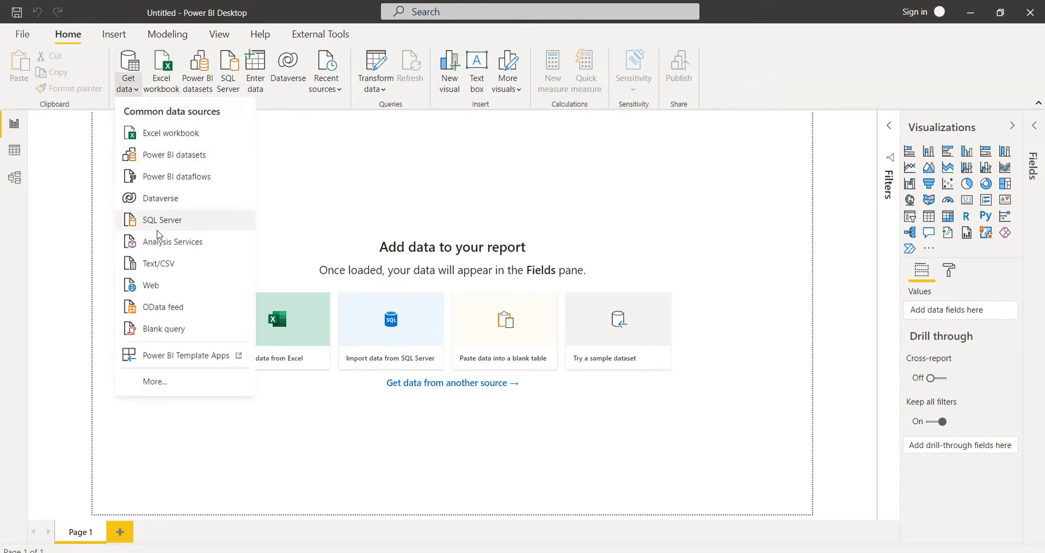
click(161, 288)
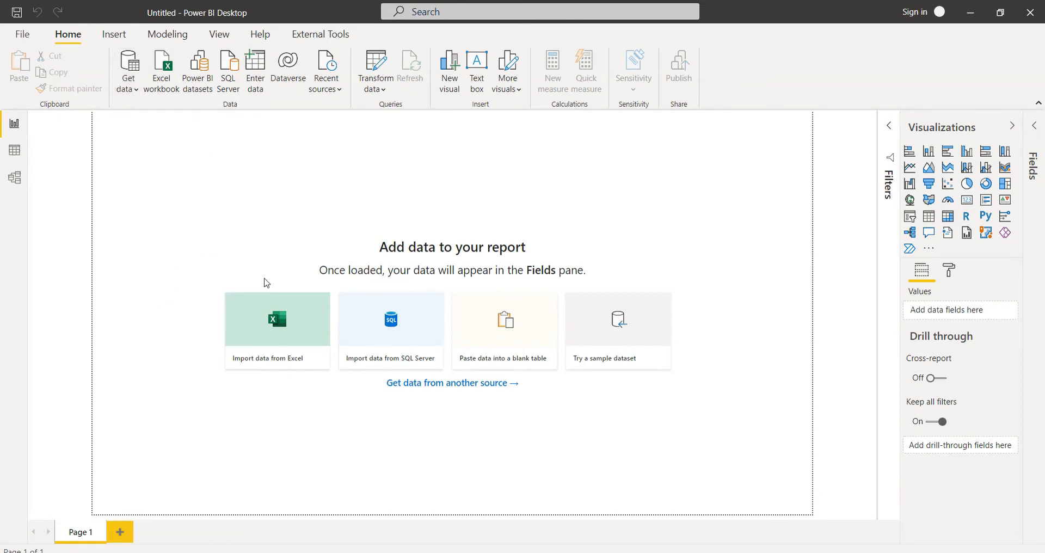
key(ctrl+v)
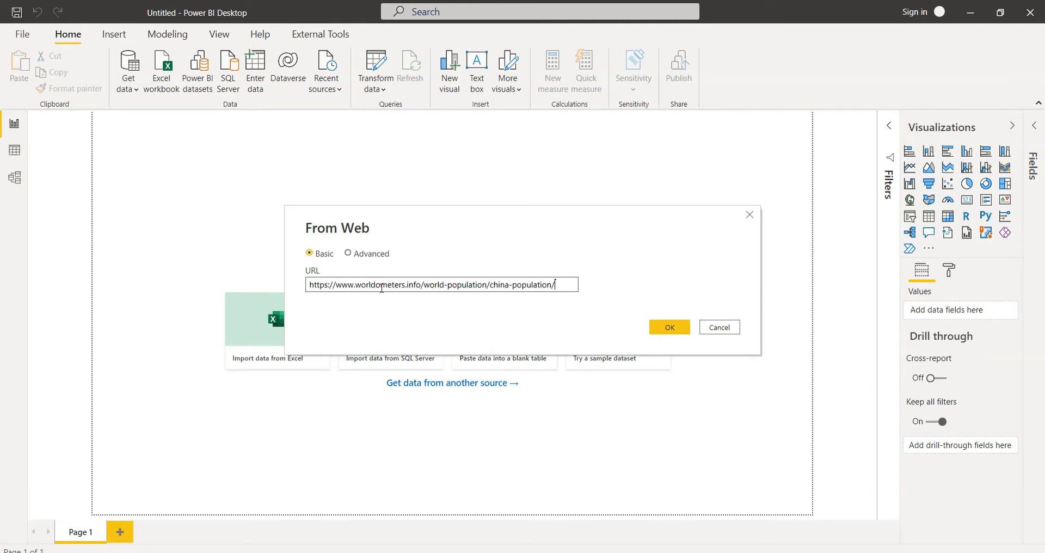
click(666, 329)
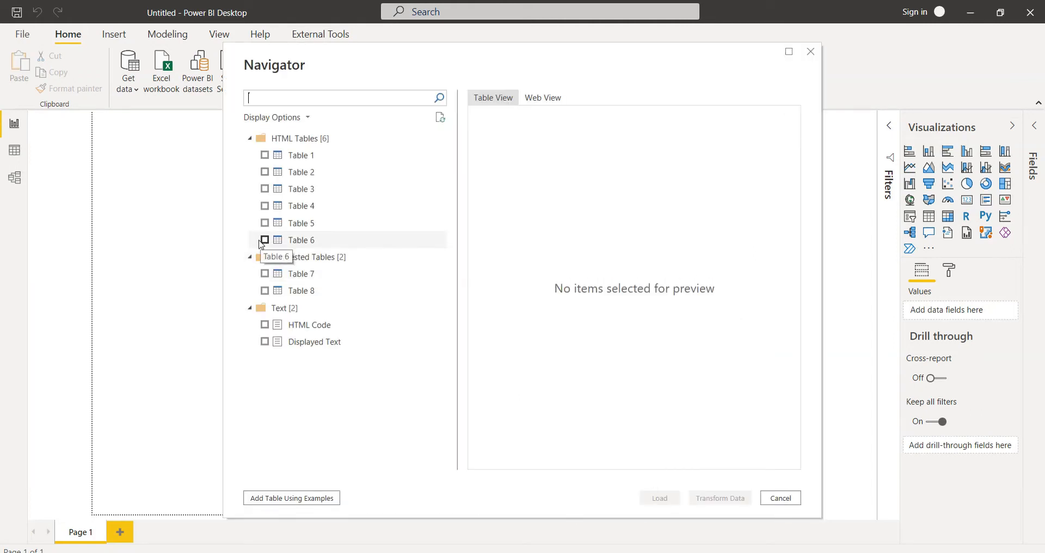
click(265, 240)
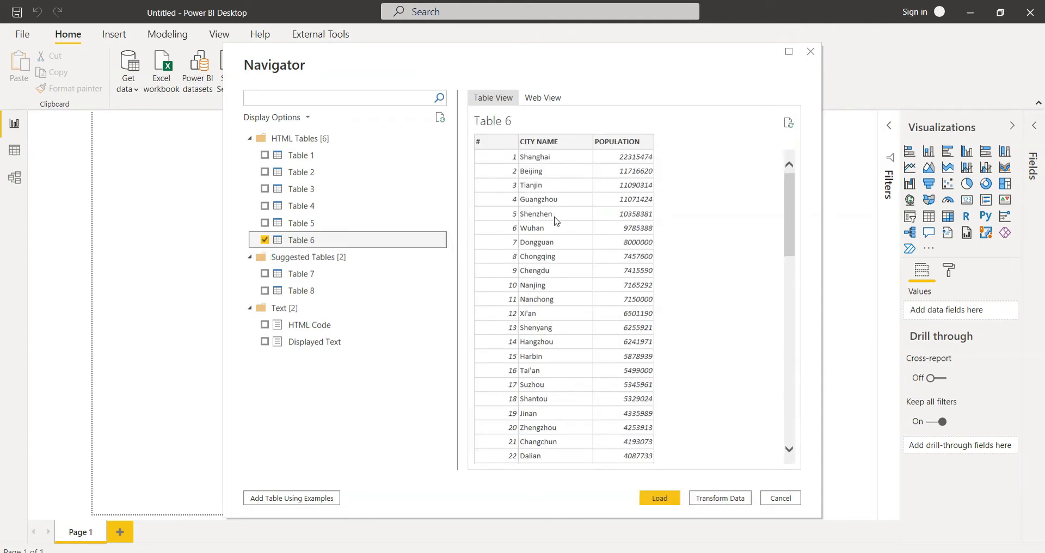
click(720, 500)
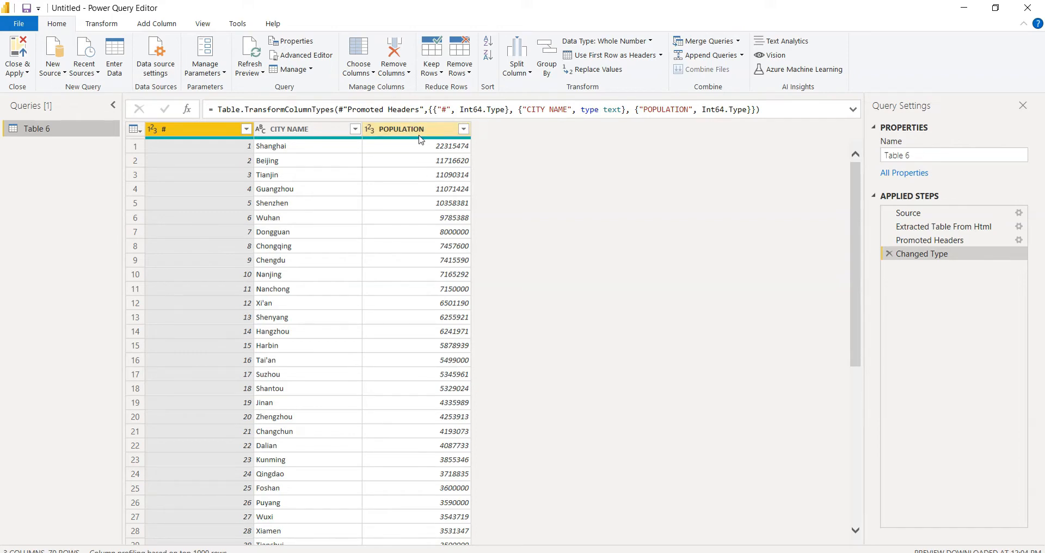
Add a custom query step that extracts the POPULATION column as a list with #"Changed Type"[POPULATION].
click(187, 109)
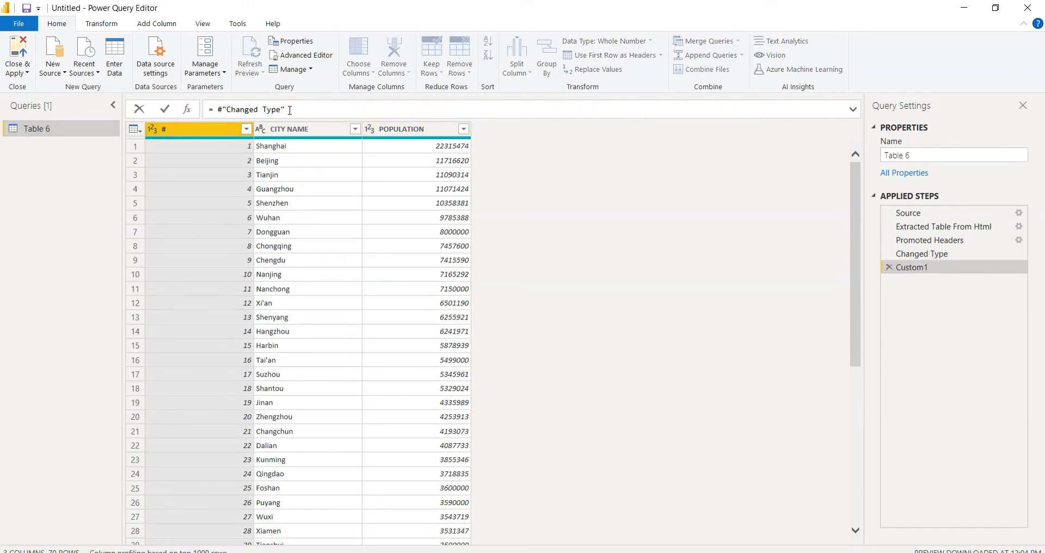
text([)
key(Caps_Lock)
text(POPULATION)
key(Caps_Lock)
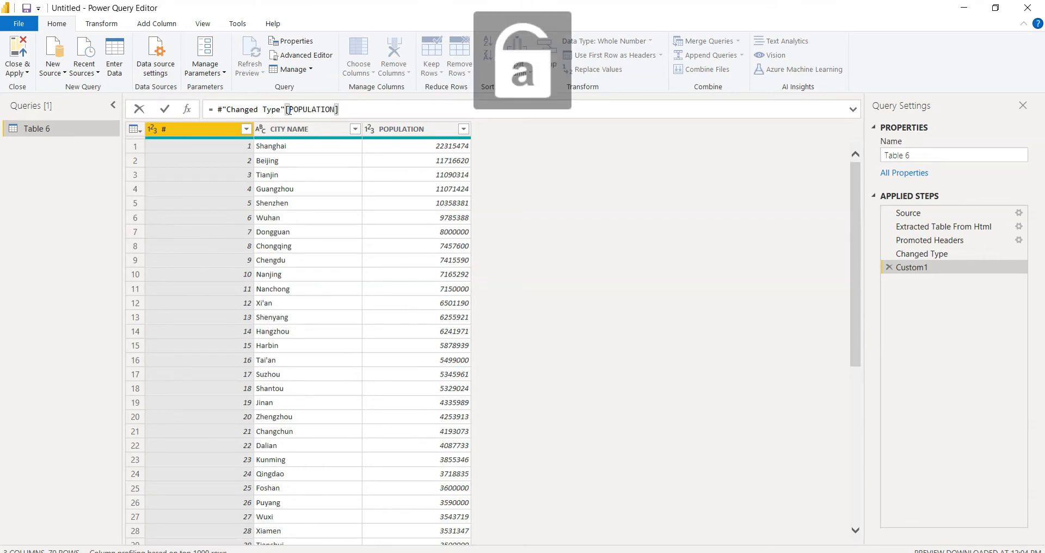
key(Return)
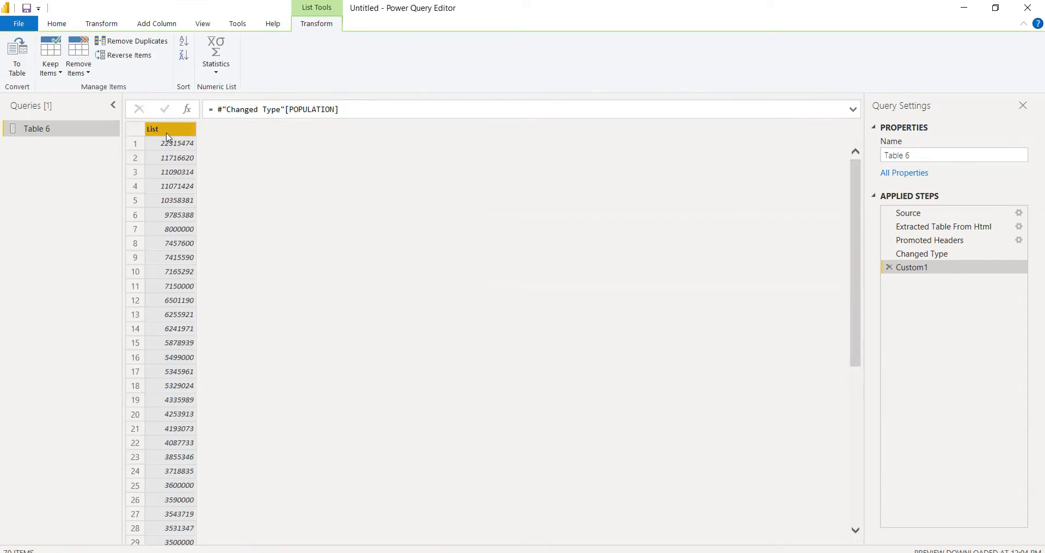
Wrap the custom step's population list in List.Average to calculate the average city population.
click(215, 109)
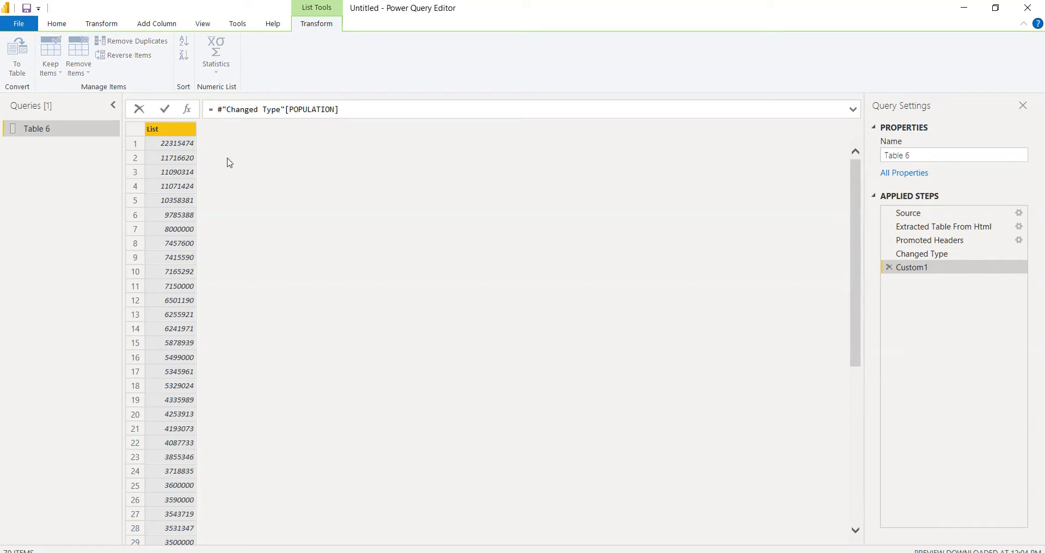
text(List.a)
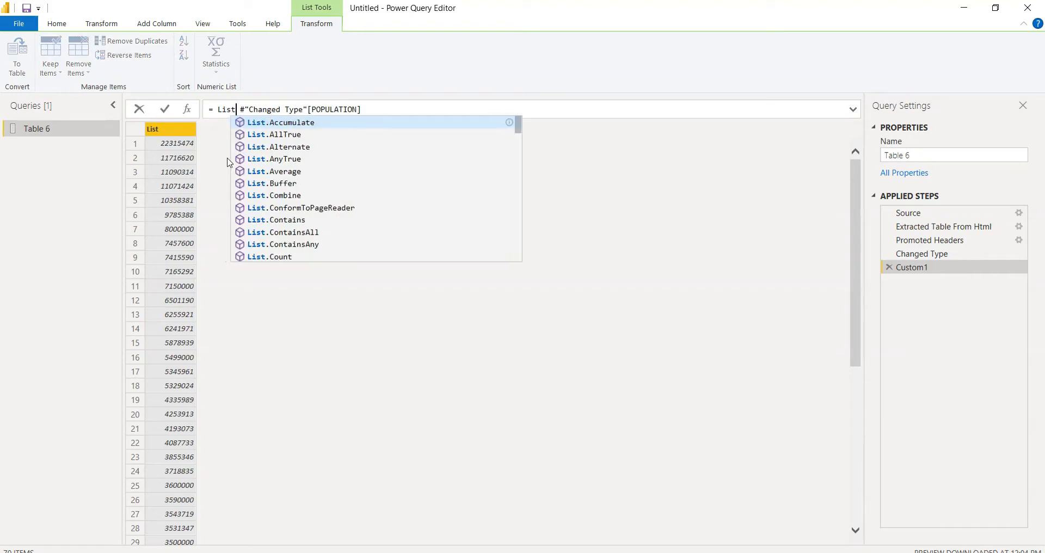
text(v)
key(Tab)
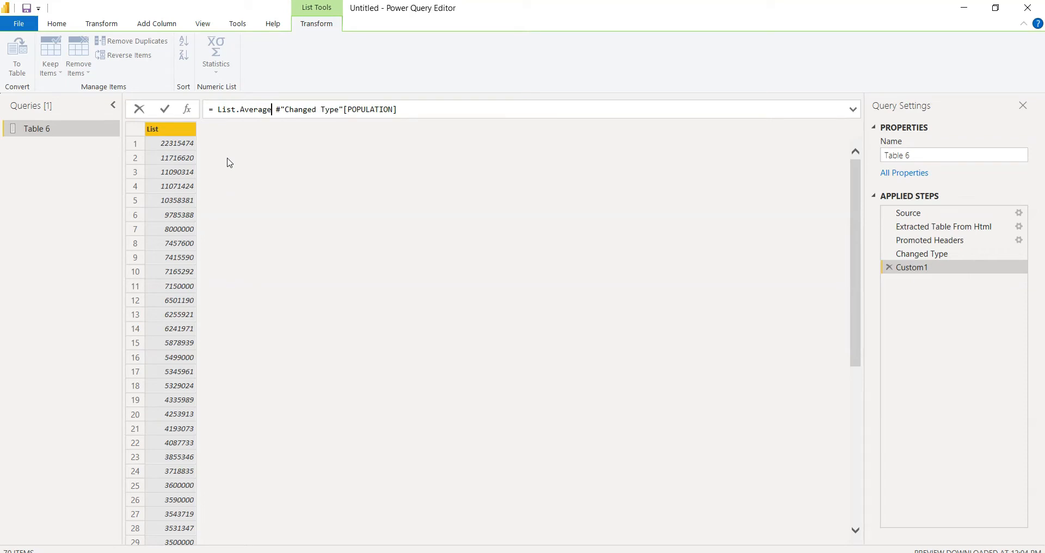
key(Delete)
text(()
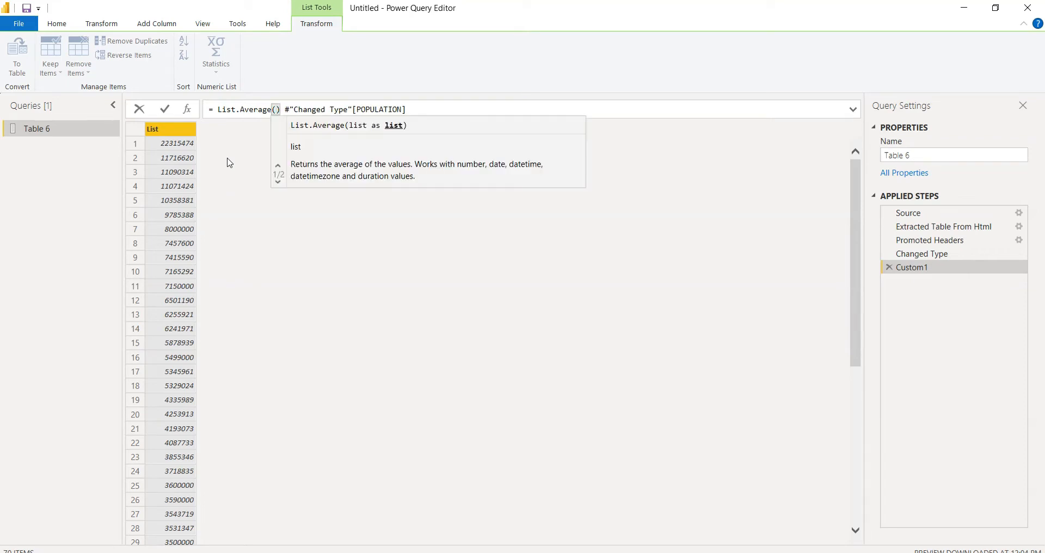
key(End)
text())
key(Return)
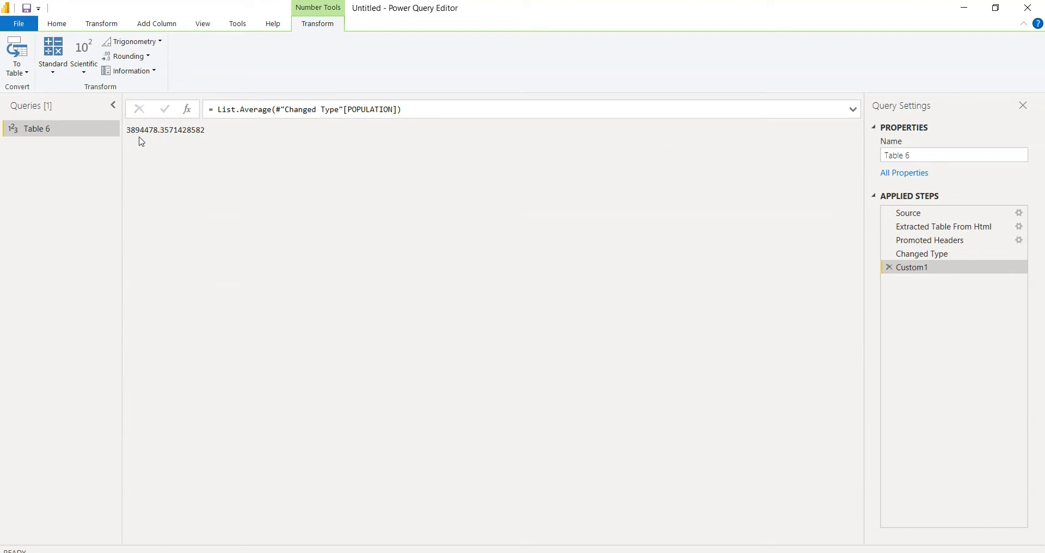
Change the country in the Source URL of the query's M code to pakistan and apply it.
click(62, 27)
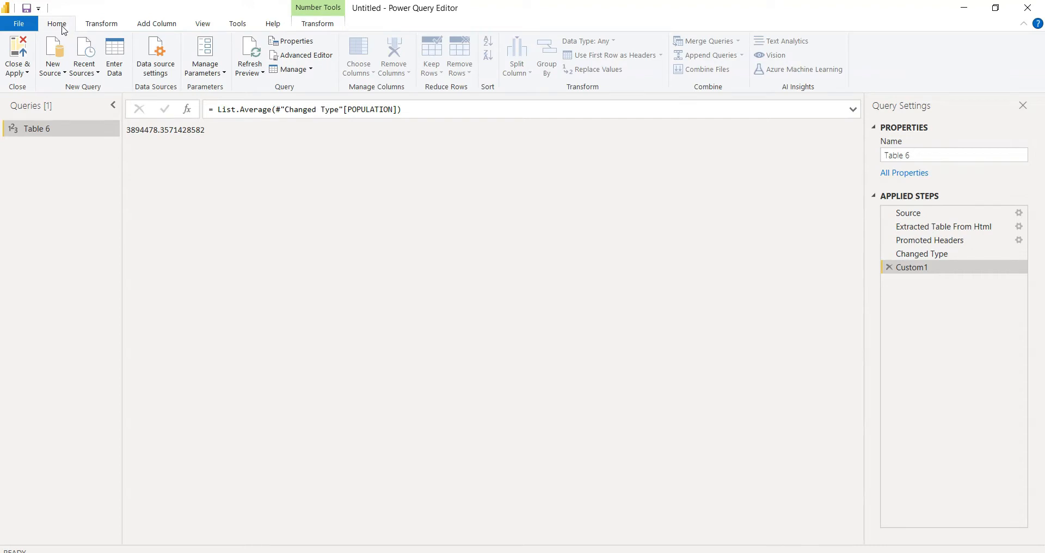
click(300, 55)
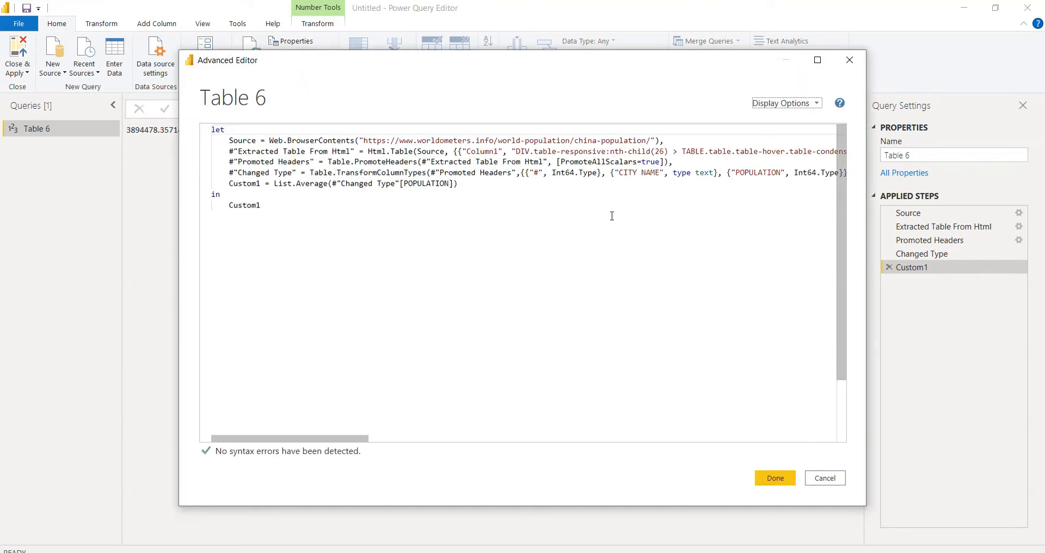
click(597, 143)
key(BackSpace)
key(BackSpace)
key(BackSpace)
key(BackSpace)
key(BackSpace)
text(pakistan.)
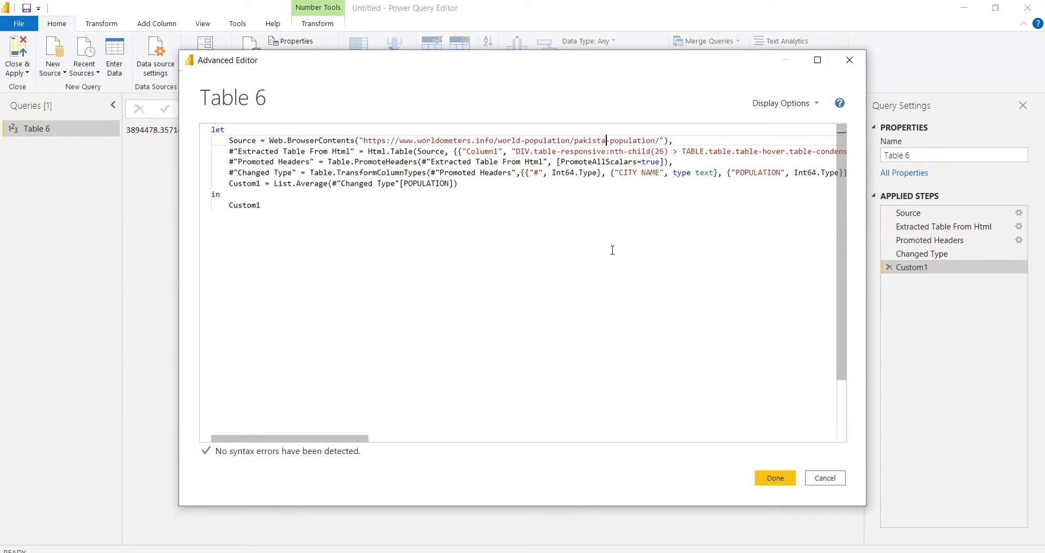
key(BackSpace)
click(776, 480)
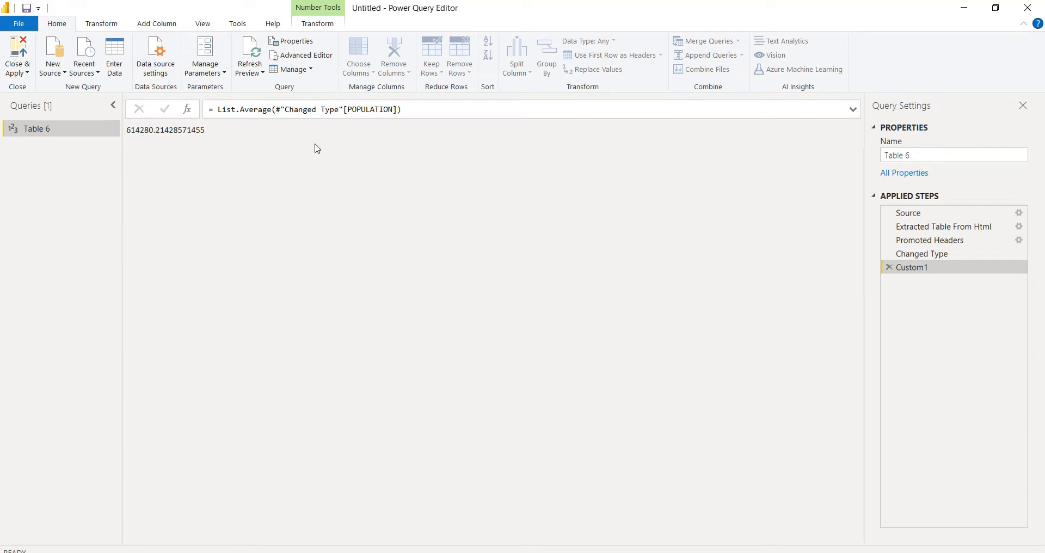
Add the function header (Country as text) as table => above the let line in the query's M code.
click(308, 56)
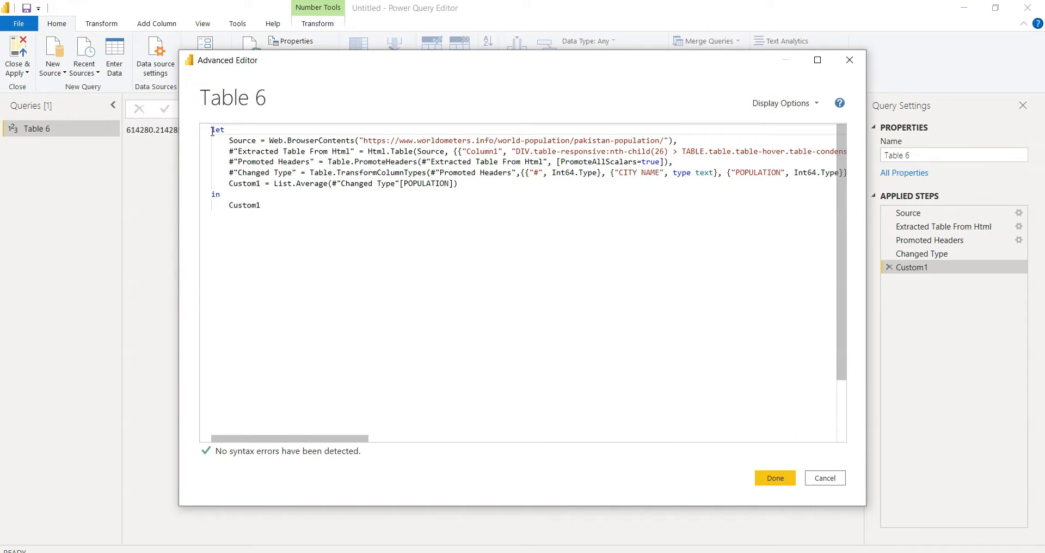
key(Return)
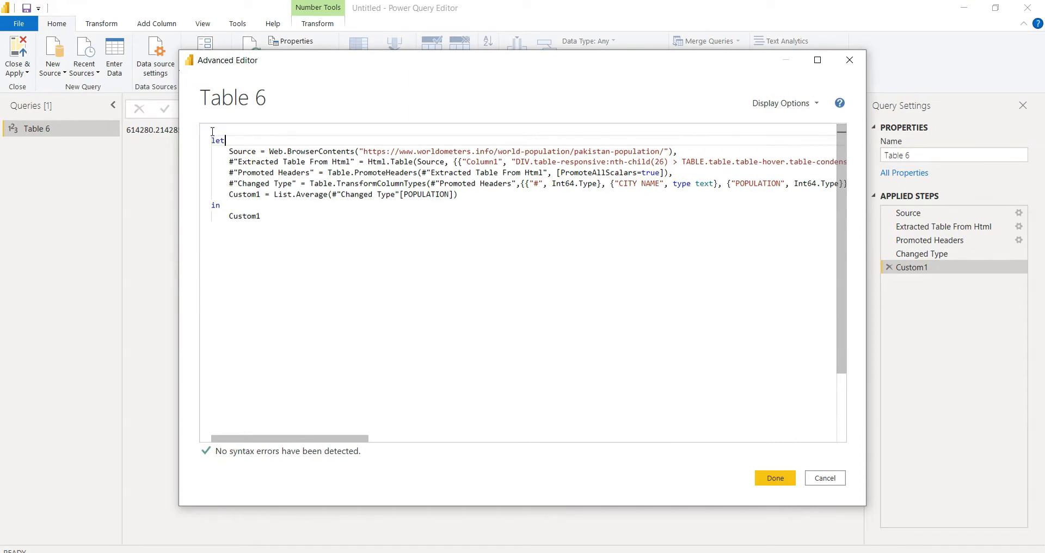
click(212, 130)
text([Country)
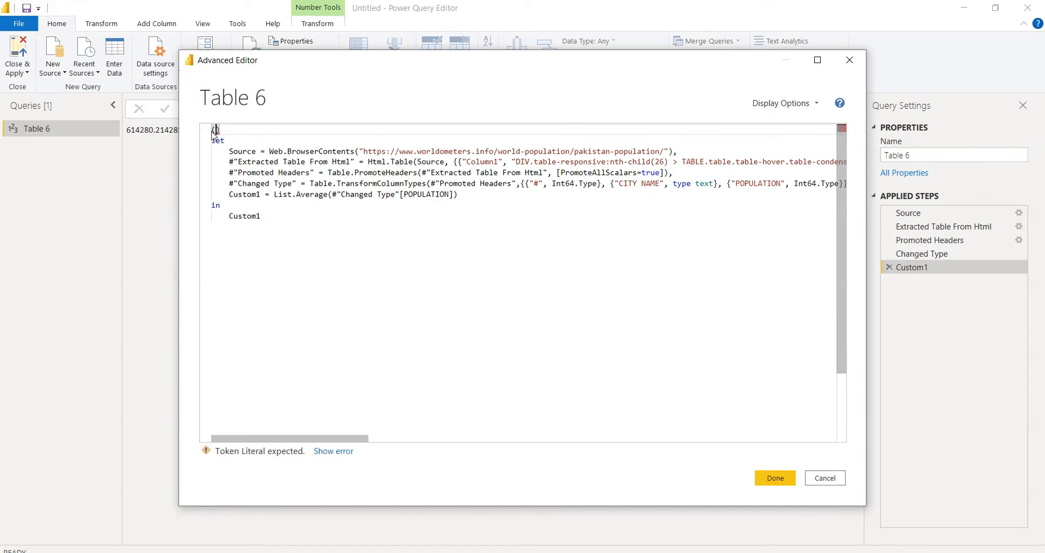
text( as text)
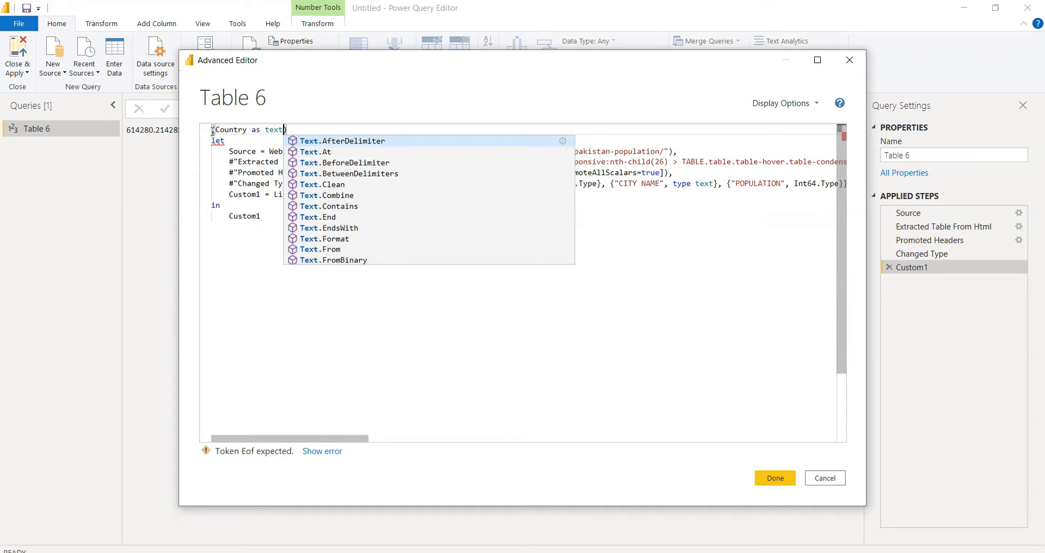
text() as table)
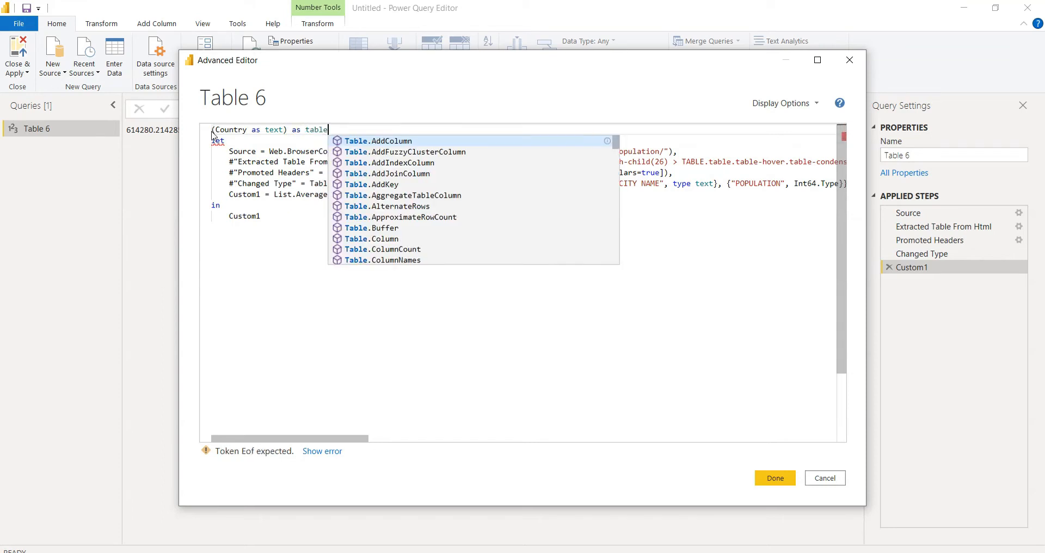
text( =>)
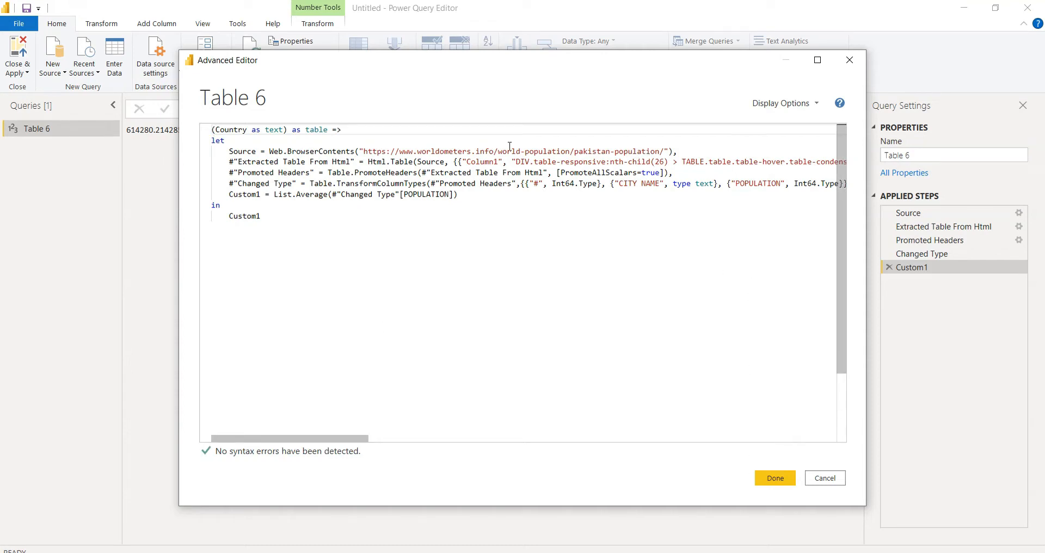
Replace pakistan-population in the Source URL with the concatenated parameter " & Country & " before the final slash, and apply the code.
double_click(230, 133)
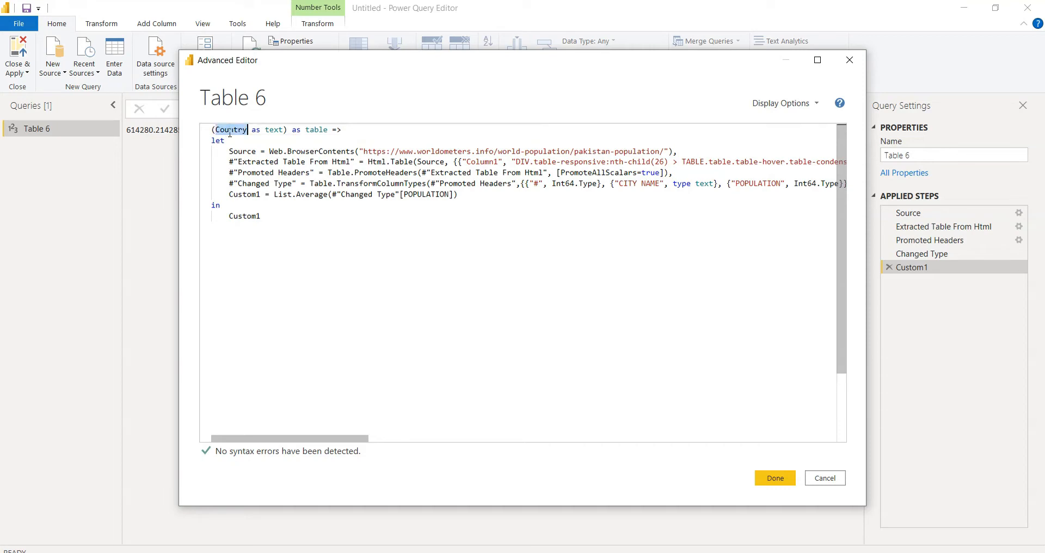
click(659, 152)
key(BackSpace)
key(BackSpace)
key(BackSpace)
key(BackSpace)
key(BackSpace)
key(BackSpace)
key(BackSpace)
key(BackSpace)
key(BackSpace)
key(BackSpace)
key(BackSpace)
key(BackSpace)
key(BackSpace)
key(BackSpace)
key(BackSpace)
key(BackSpace)
key(BackSpace)
key(BackSpace)
key(BackSpace)
text(" & Country)
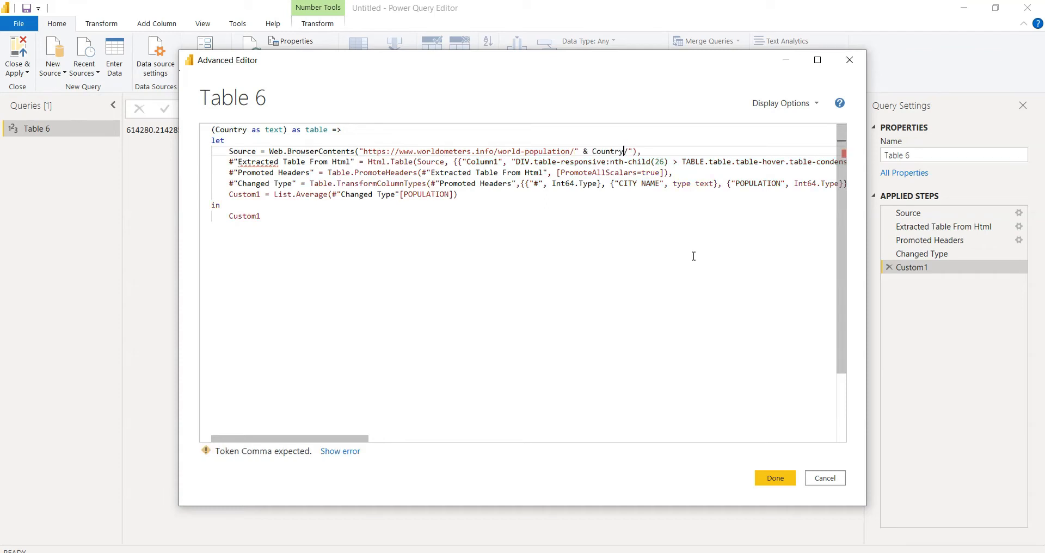
text( & ")
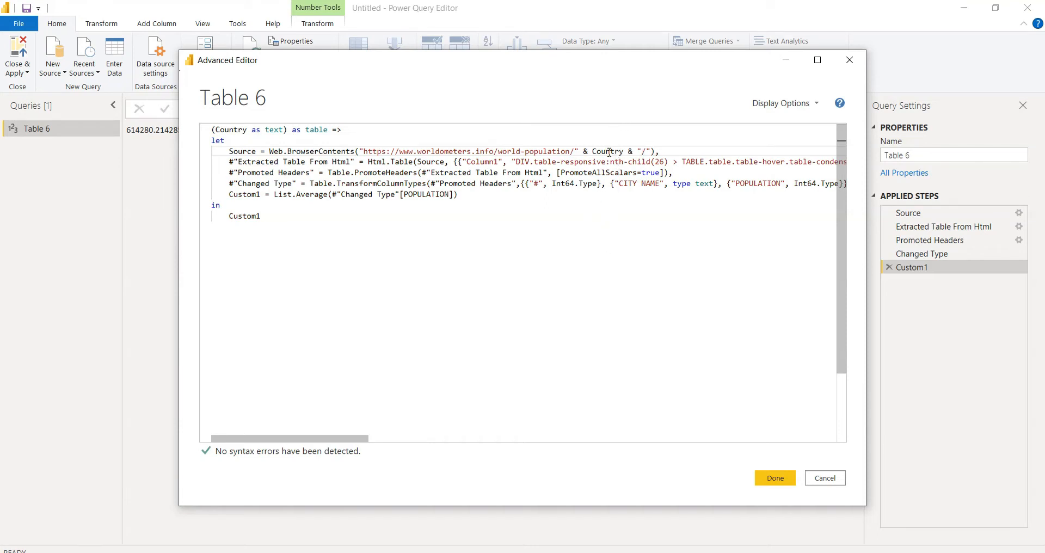
mouse_move(607, 152)
click(771, 479)
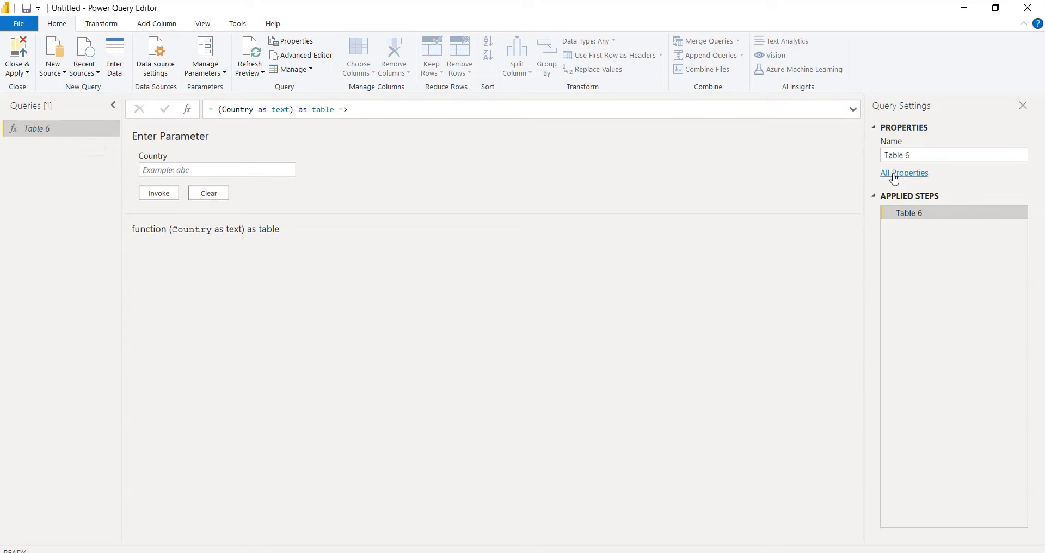
Rename the function query as fnGetAverage.
click(922, 157)
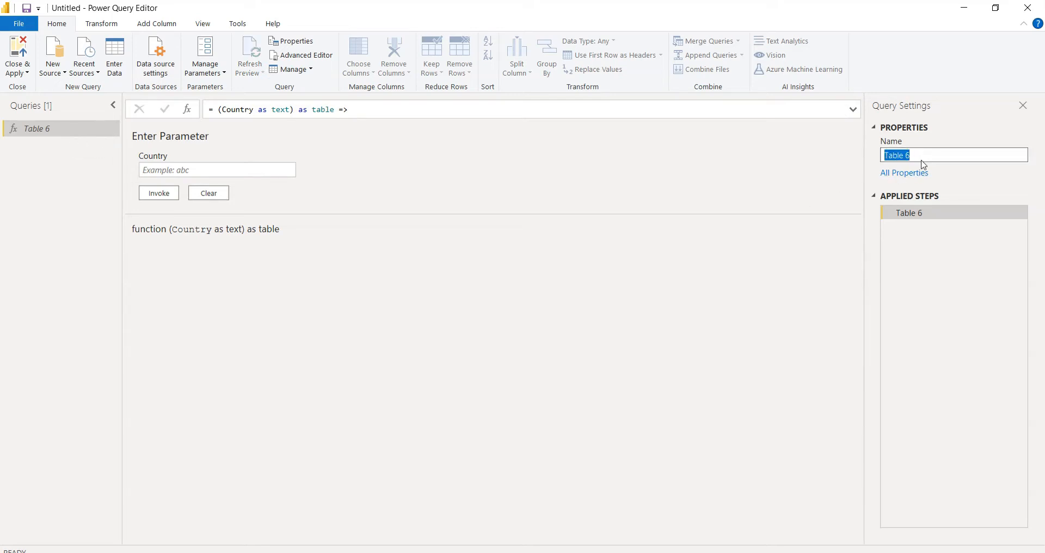
text(fnGetAverage)
key(Return)
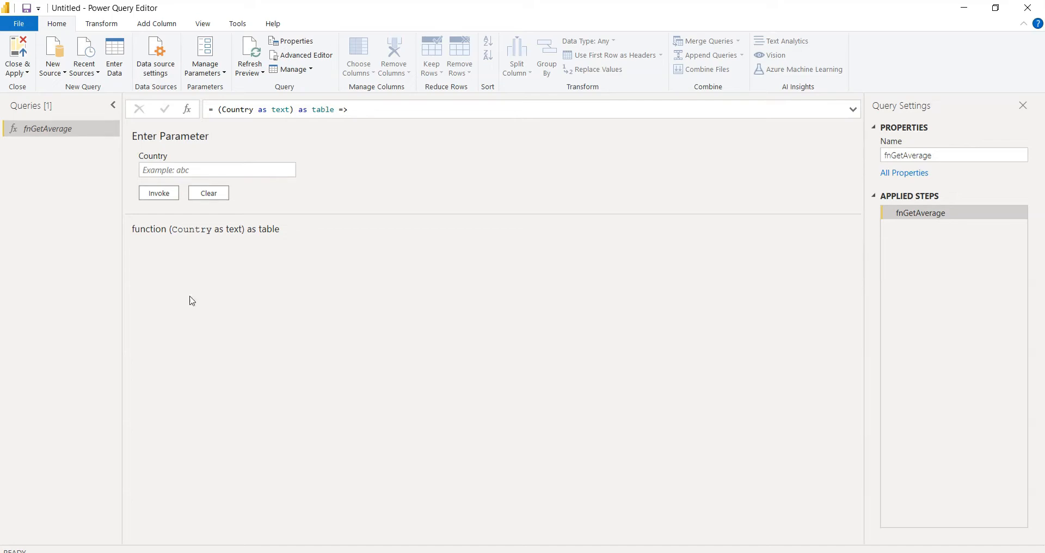
Switch to the browser, open Worldometer's list of all countries by population, and copy that page's web address.
click(190, 552)
click(447, 402)
click(15, 36)
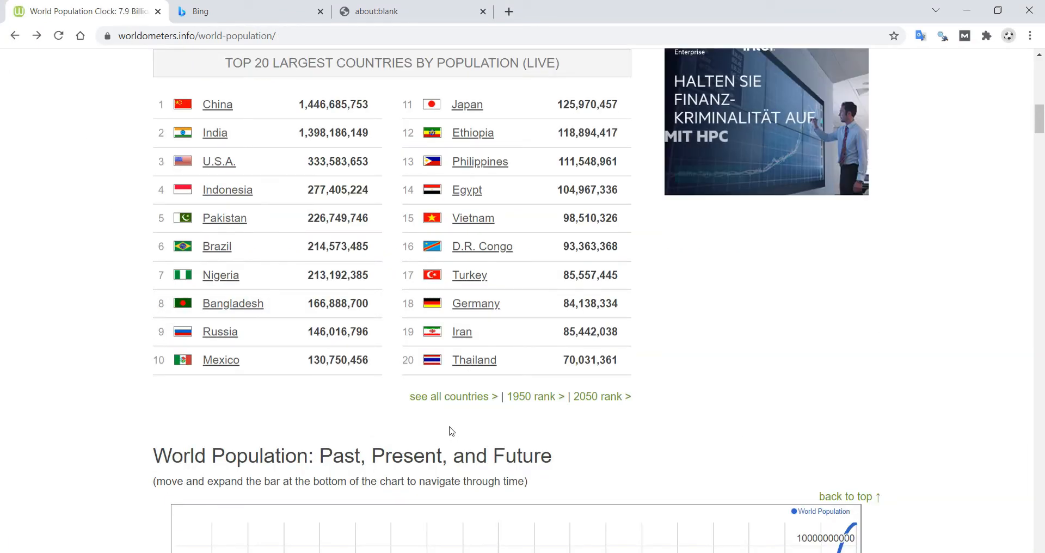
click(439, 403)
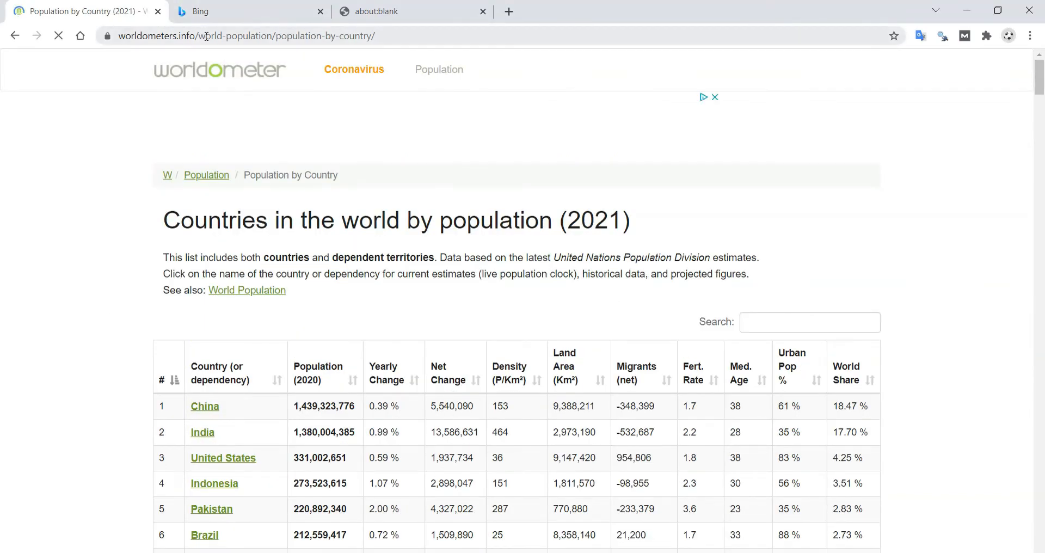
click(207, 36)
key(ctrl+c)
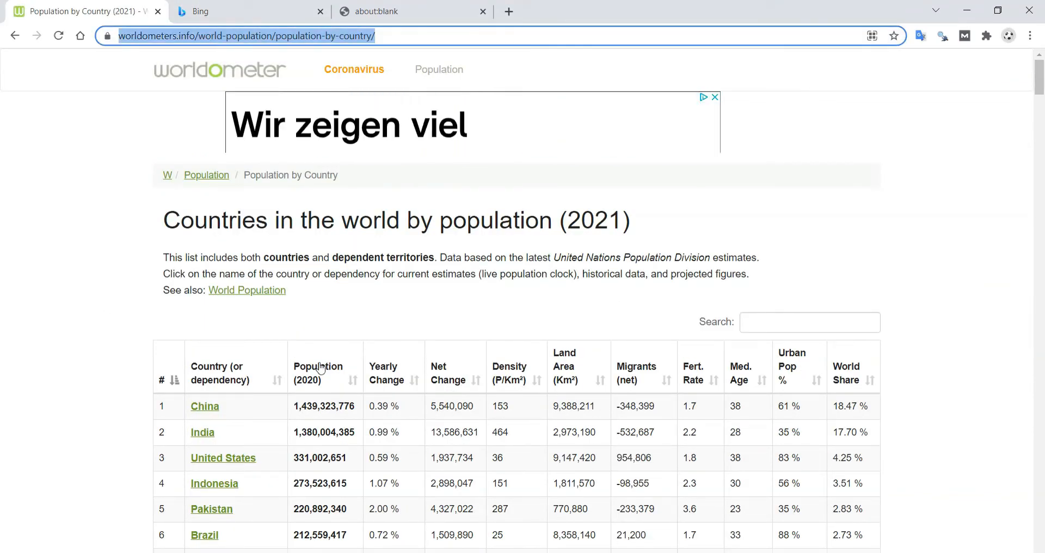
Switch to Power BI Desktop and connect to the copied Worldometer population-by-country address as a web data source.
key(alt+Tab)
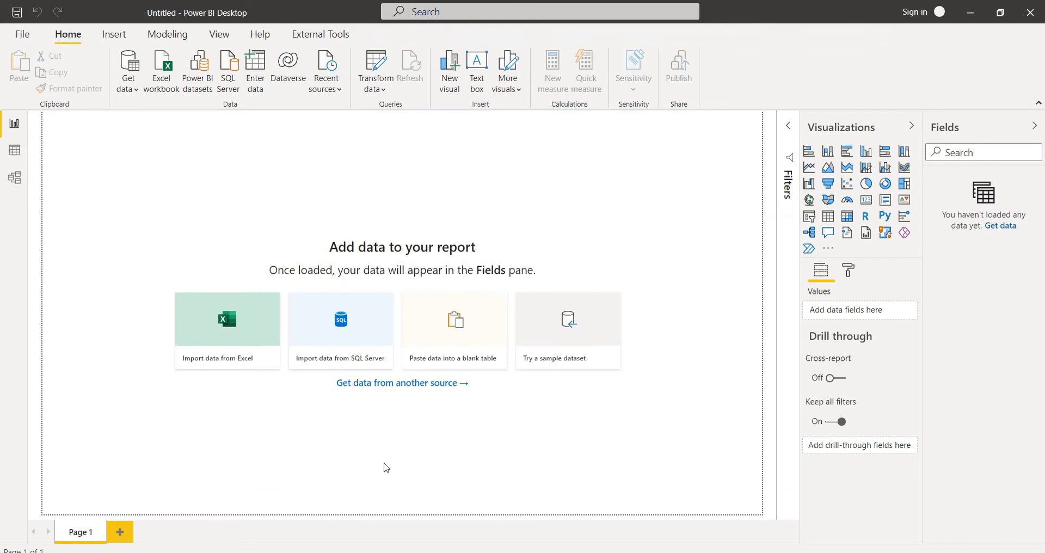
click(136, 88)
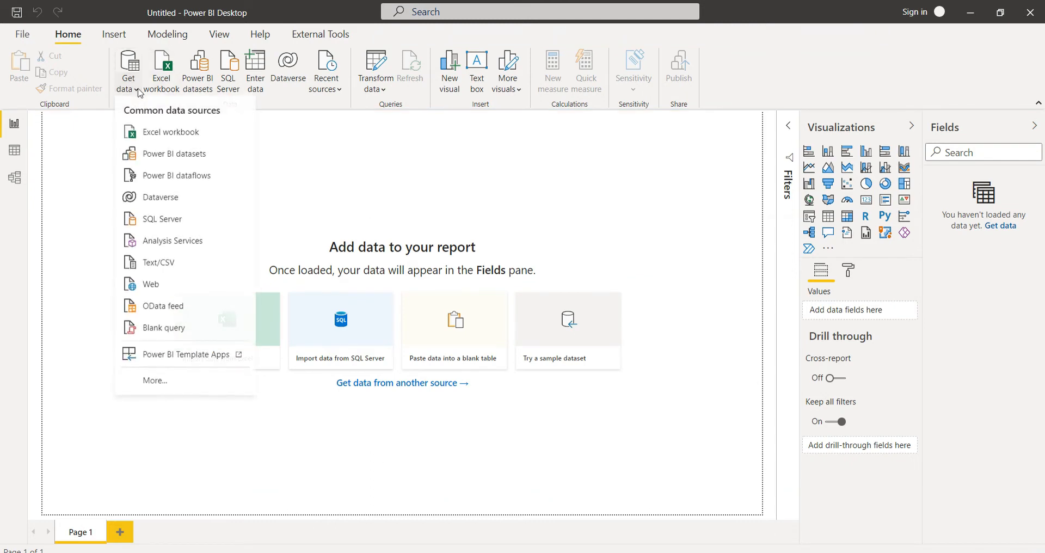
click(157, 289)
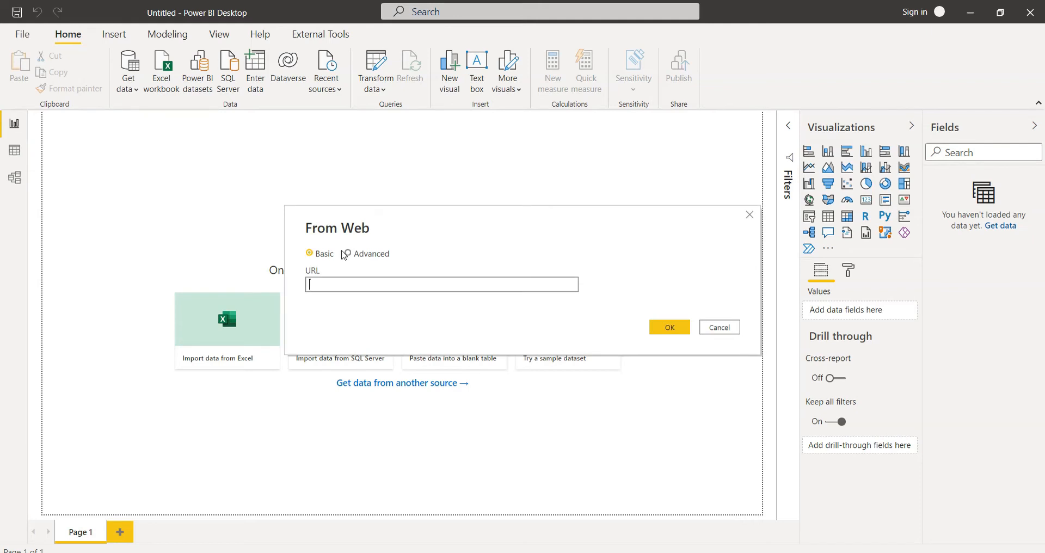
key(ctrl+v)
click(673, 330)
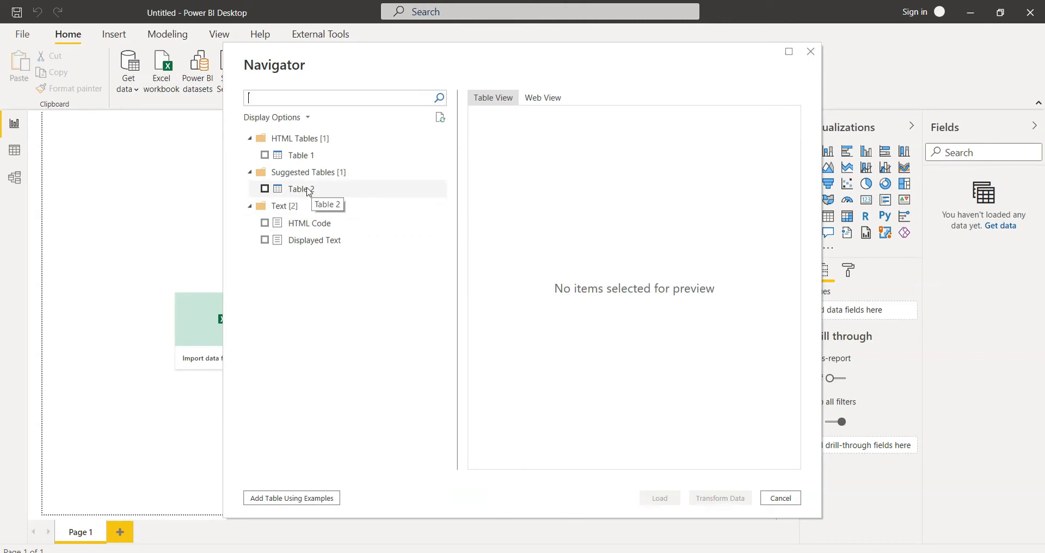
Open Table 1 from the web source for transformation and remove every column other than Country (or dependency).
click(306, 156)
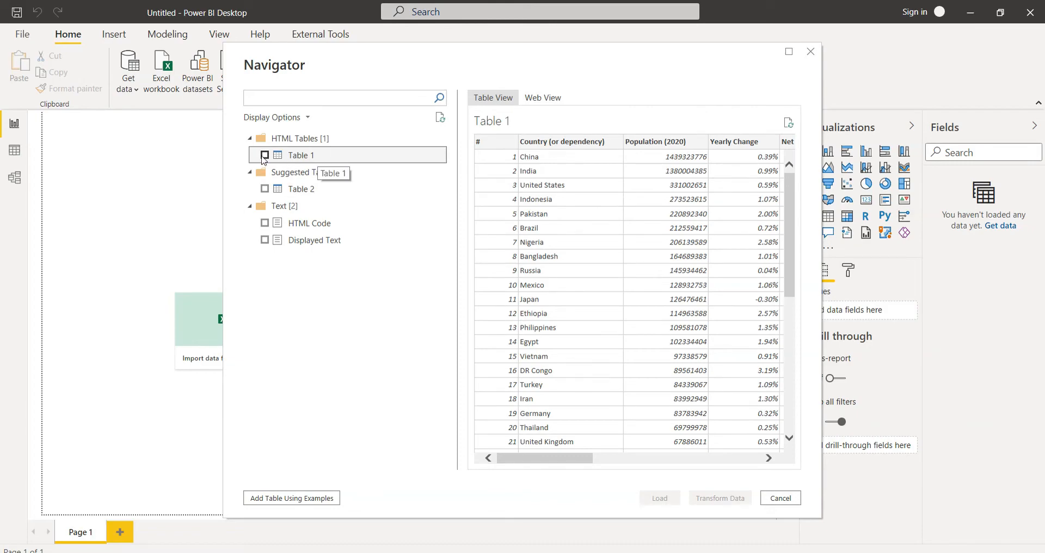
click(264, 155)
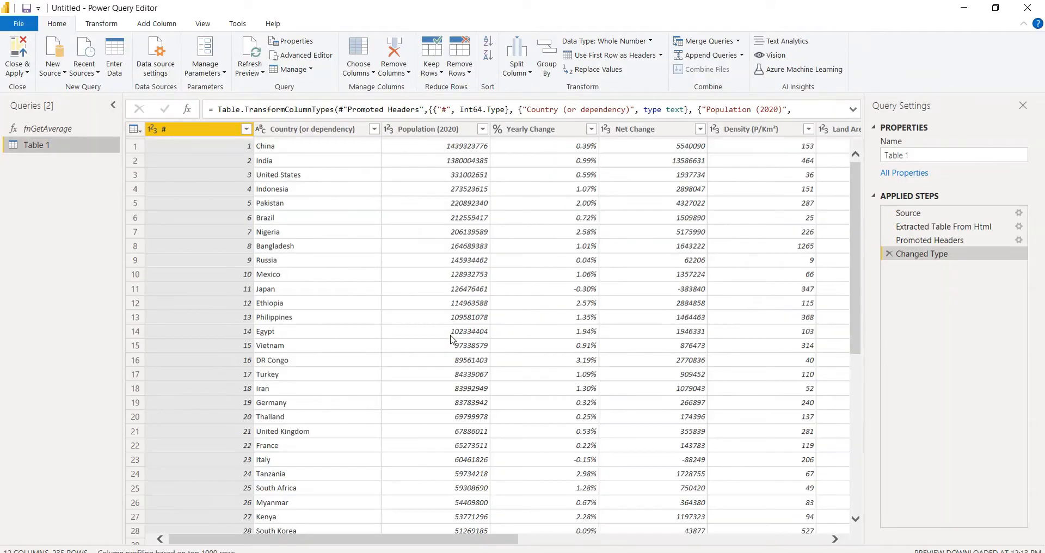
right_click(298, 134)
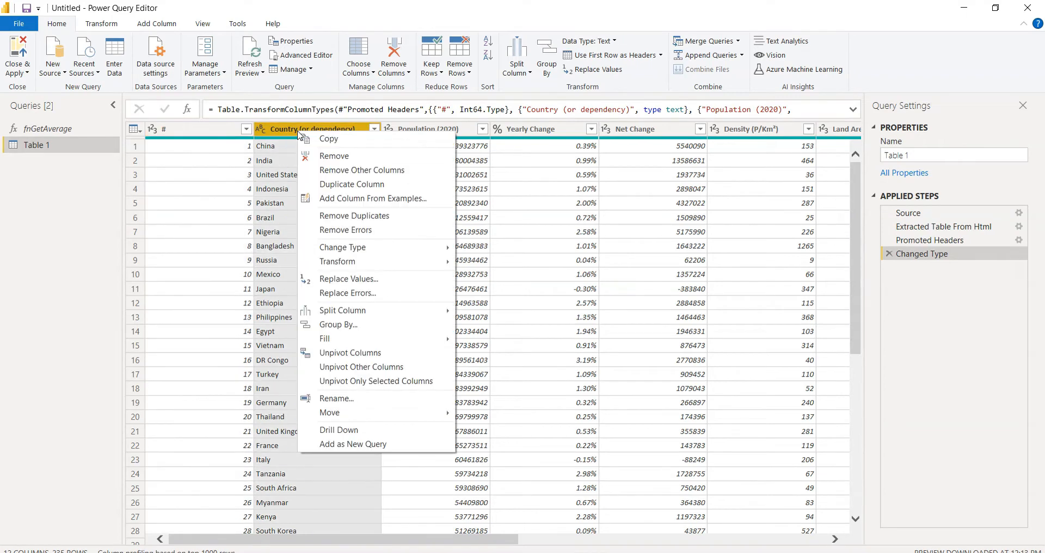
click(344, 170)
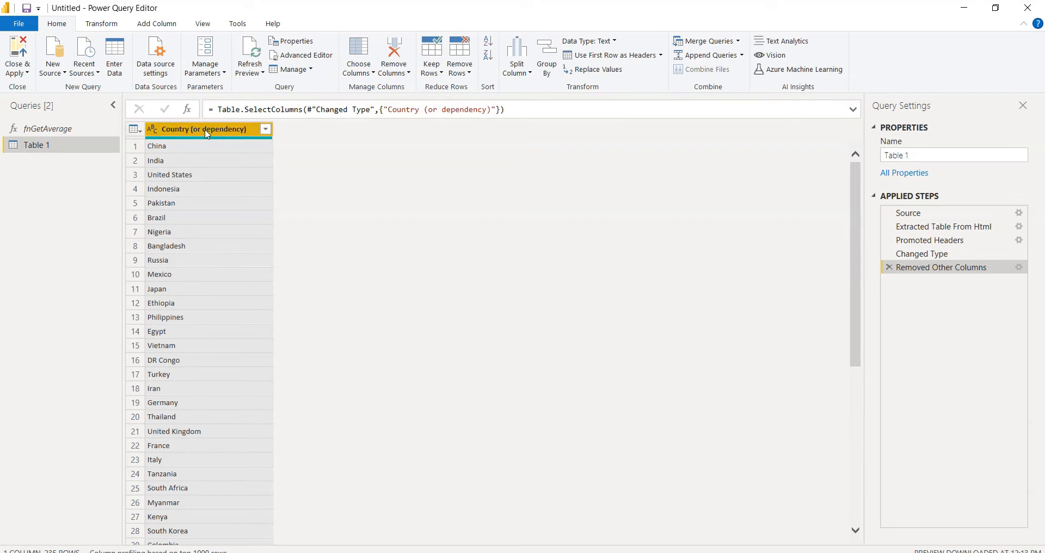
Start a custom column named Countrylink and insert the Country (or dependency) column into its formula.
click(167, 25)
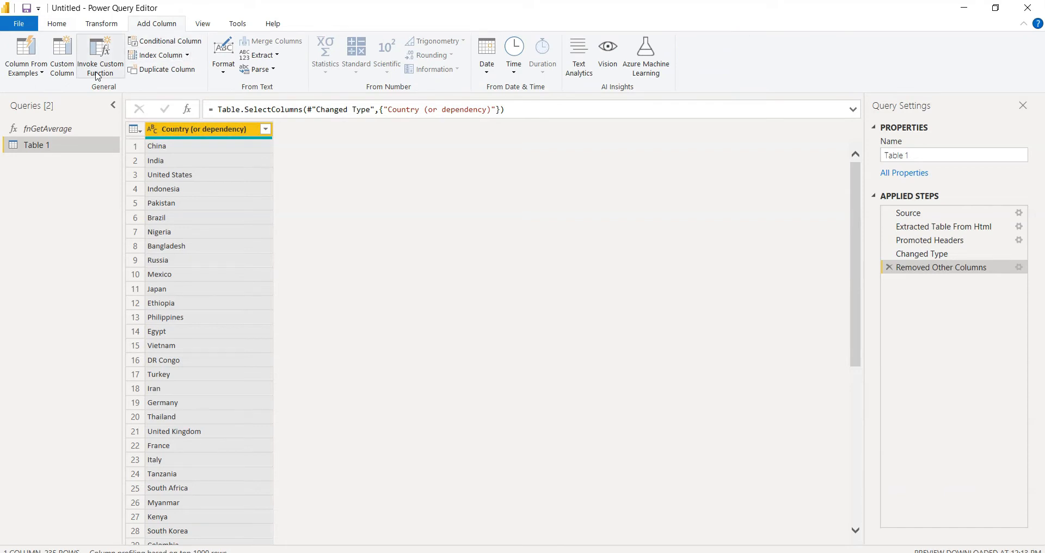
click(71, 78)
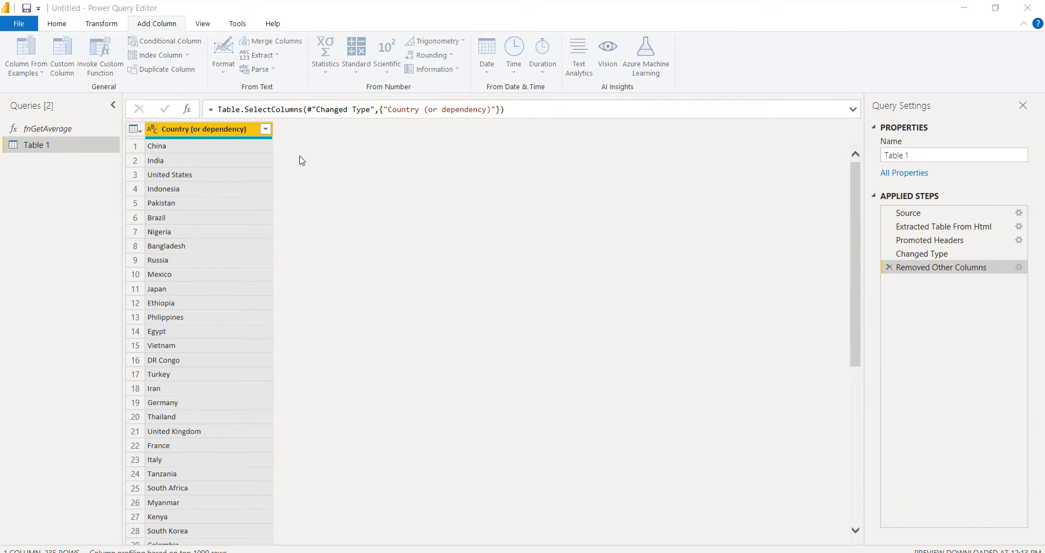
text(Countrylink)
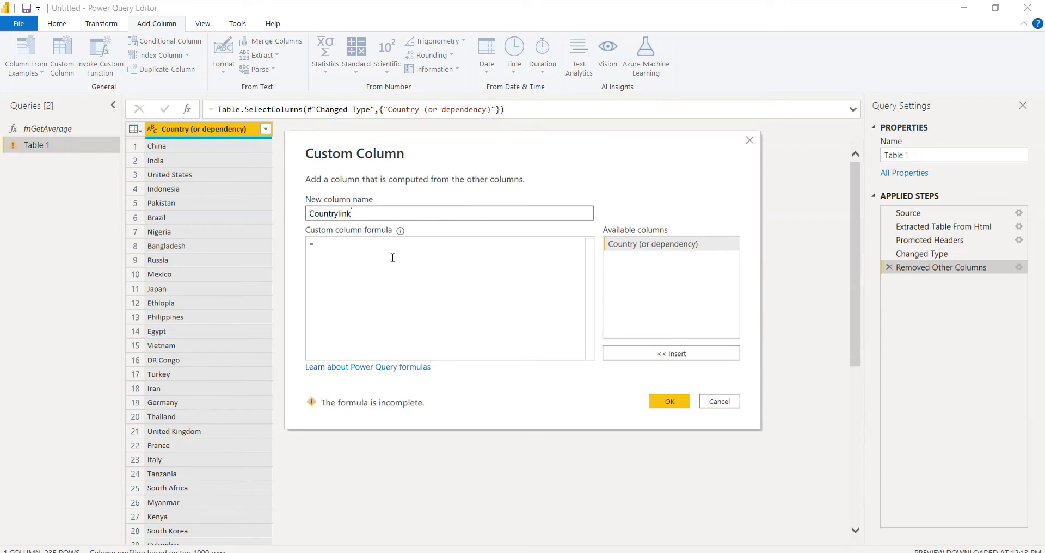
double_click(653, 244)
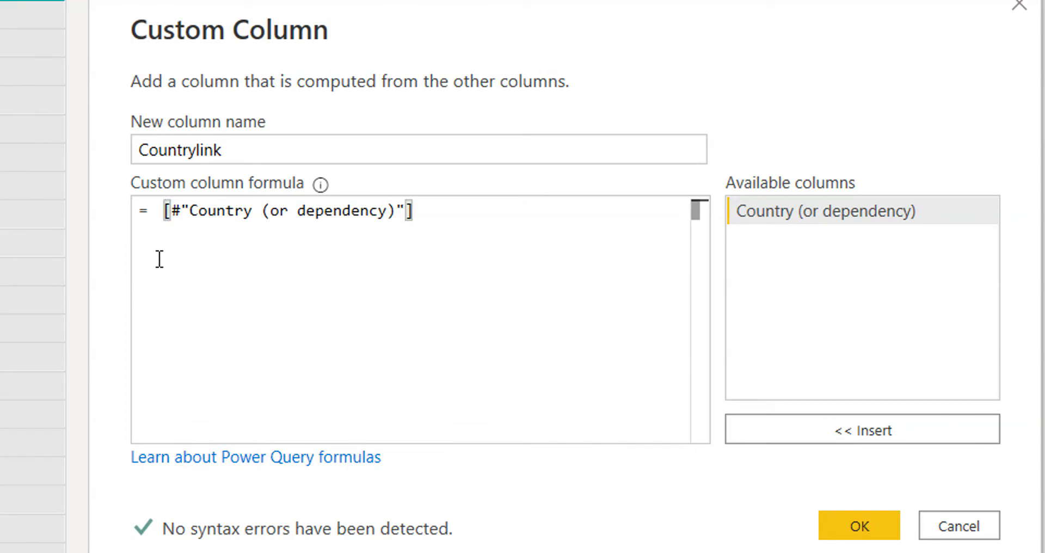
Wrap the Country (or dependency) reference in the Text.Lower function in the custom column formula.
text(Text.)
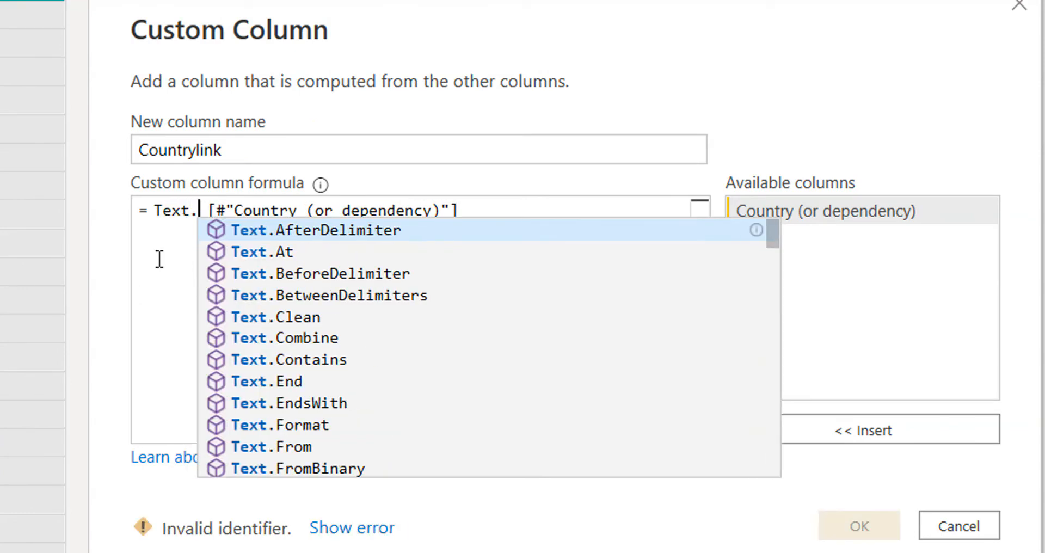
text(lo)
key(Tab)
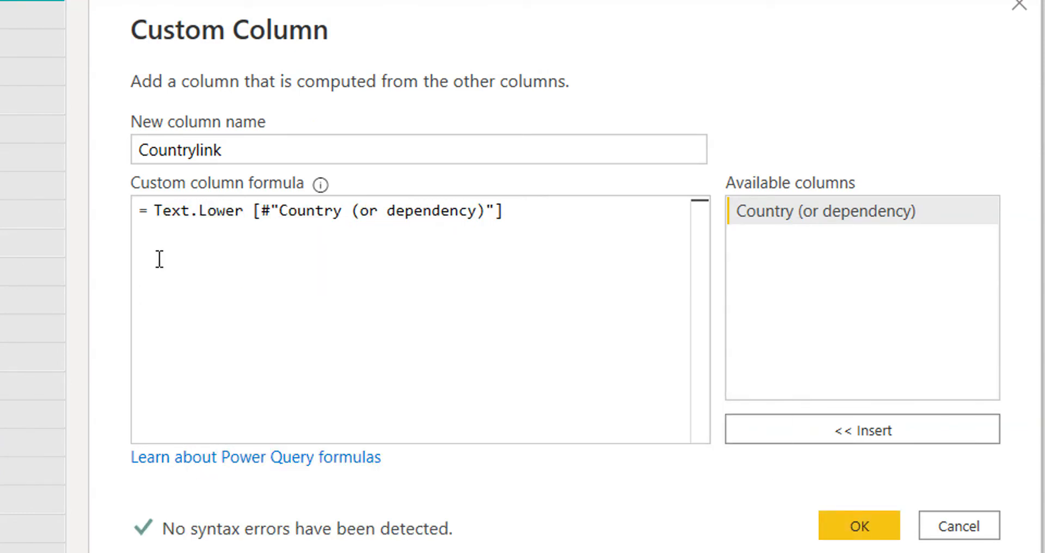
text(()
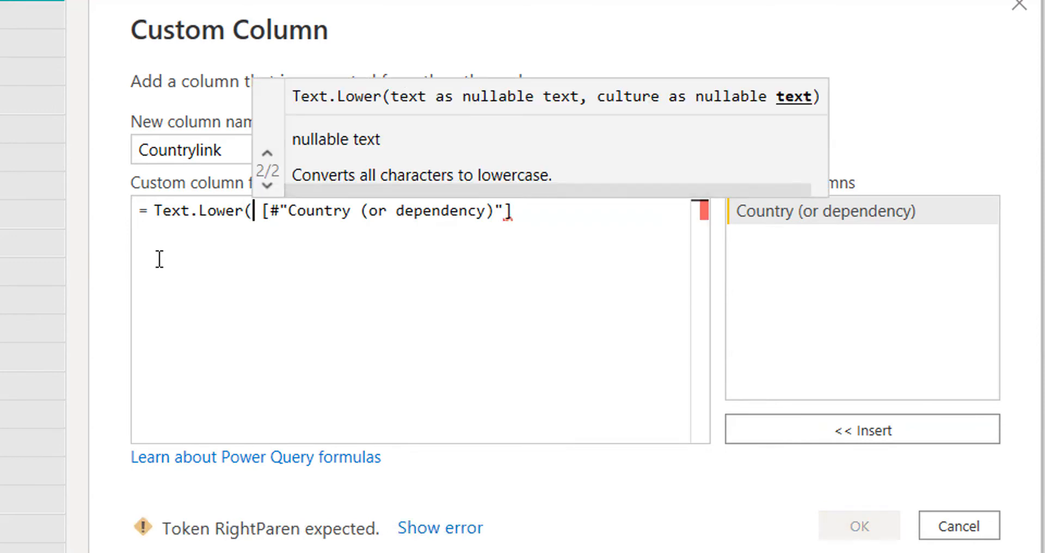
key(BackSpace)
key(End)
text())
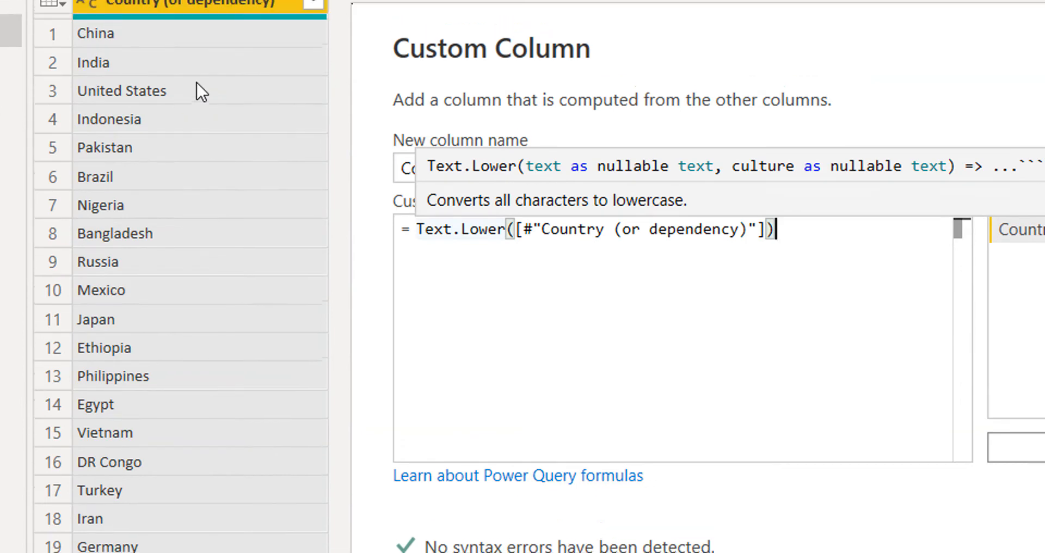
Put the Replacer.ReplaceText function with an opening parenthesis directly in front of the Text.Lower expression.
click(412, 261)
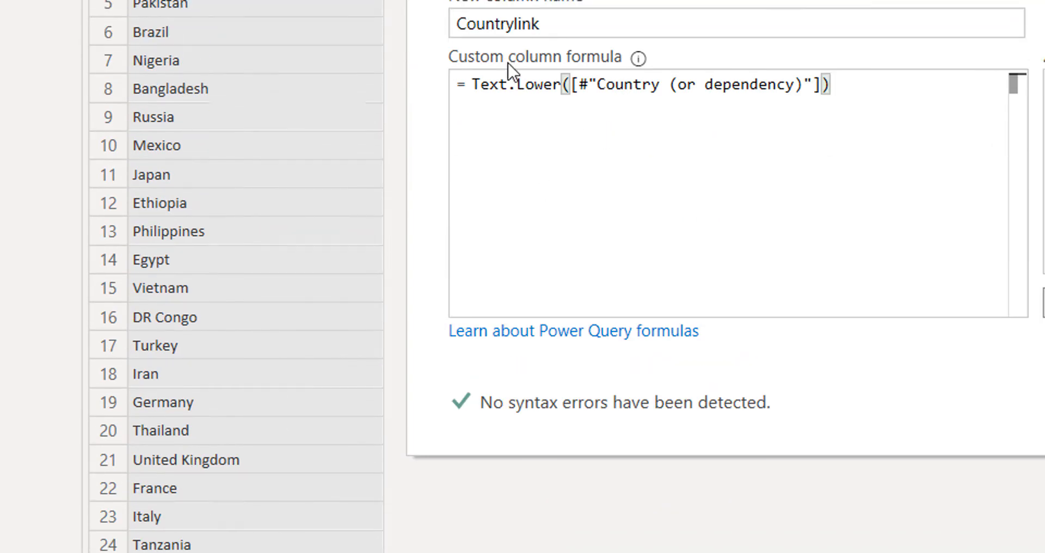
click(477, 140)
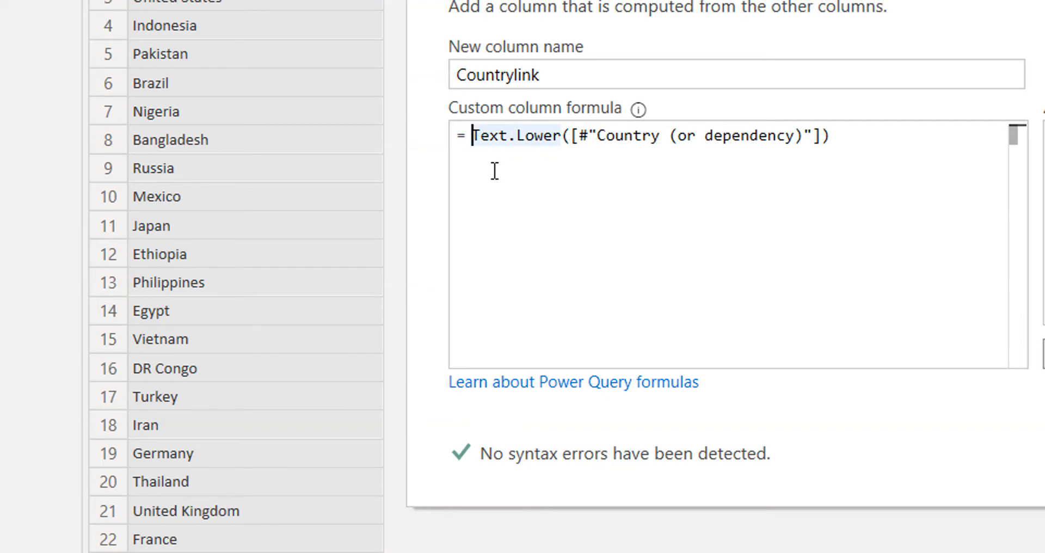
text(Replac)
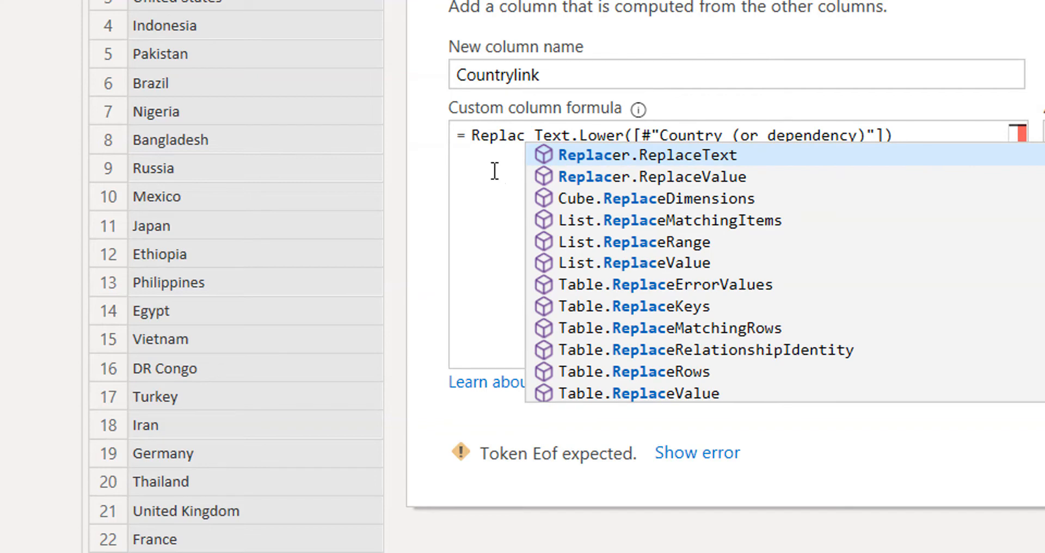
key(Tab)
drag(660, 135, 816, 329)
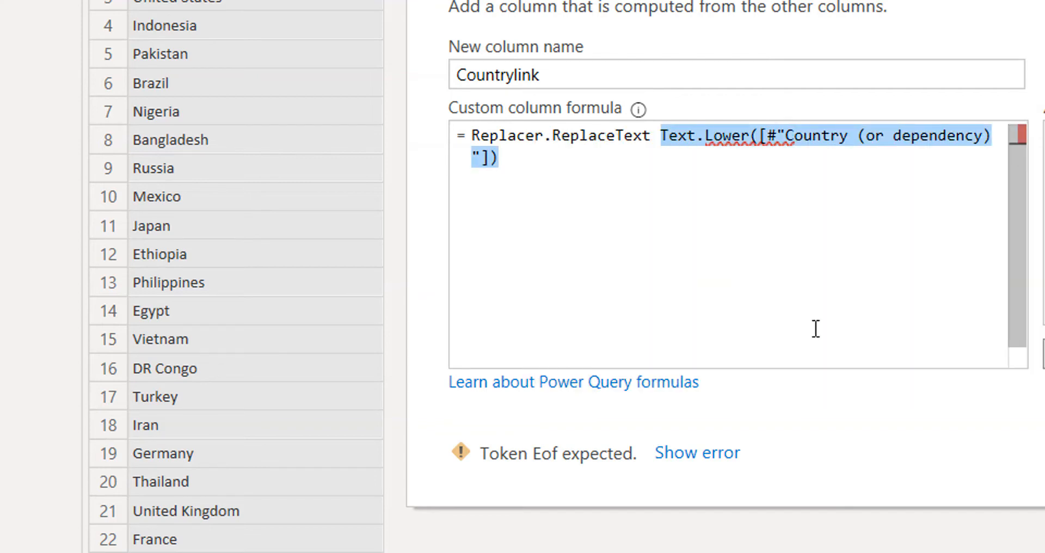
key(Left)
key(Left)
key(Right)
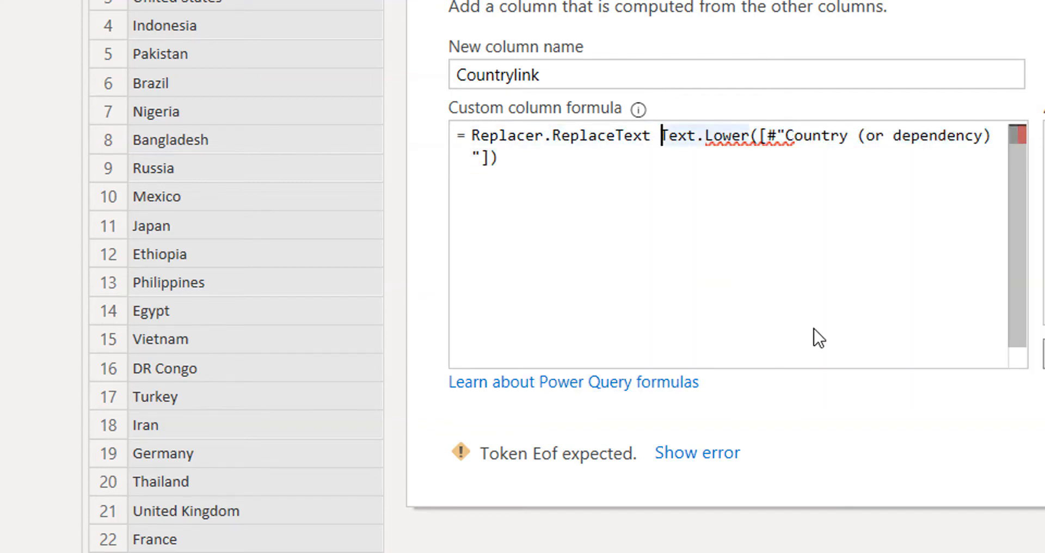
key(BackSpace)
text(()
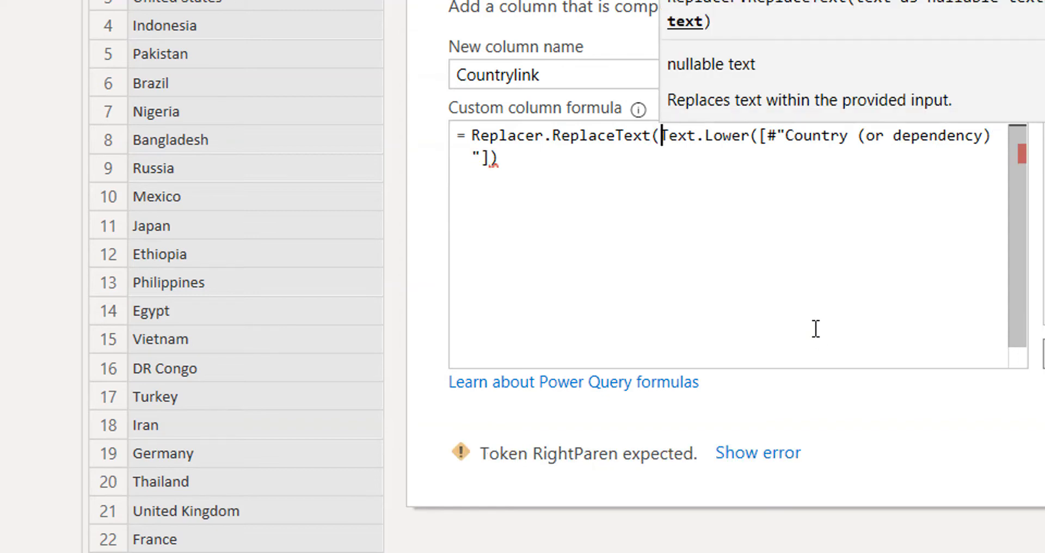
Complete the ReplaceText arguments with " " as the old text and "-" as the new text, and close the parenthesis.
key(ctrl+End)
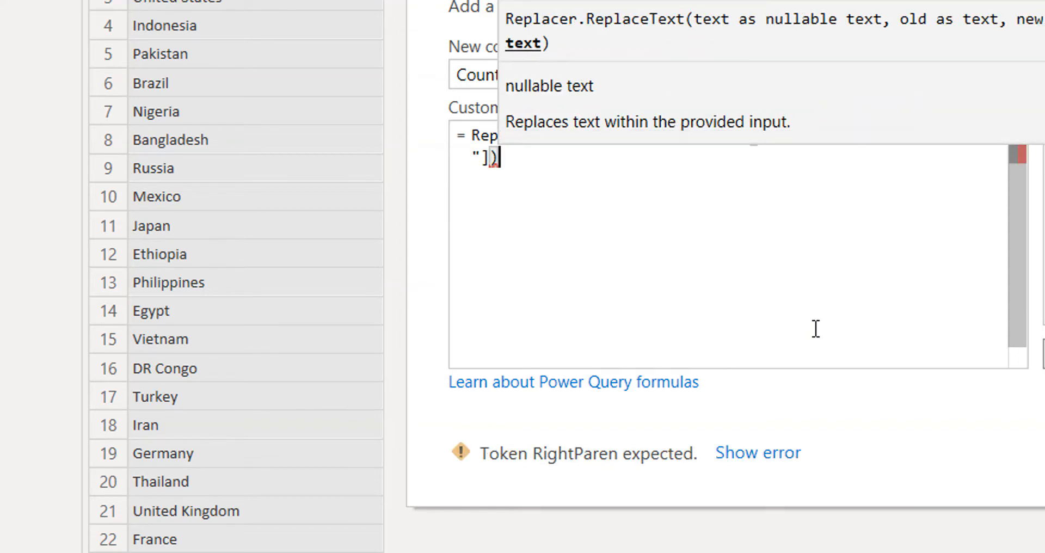
text(,)
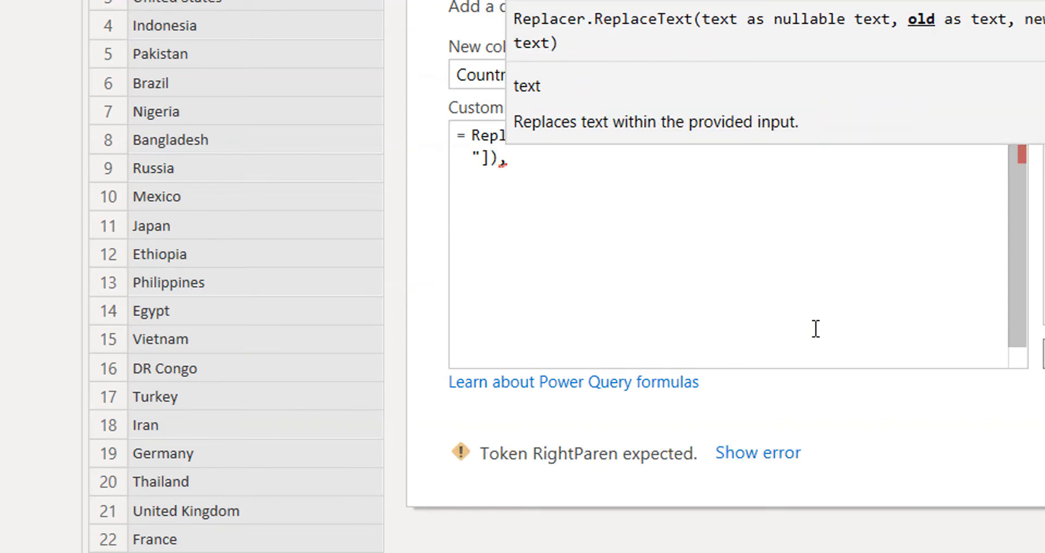
text("" ",)
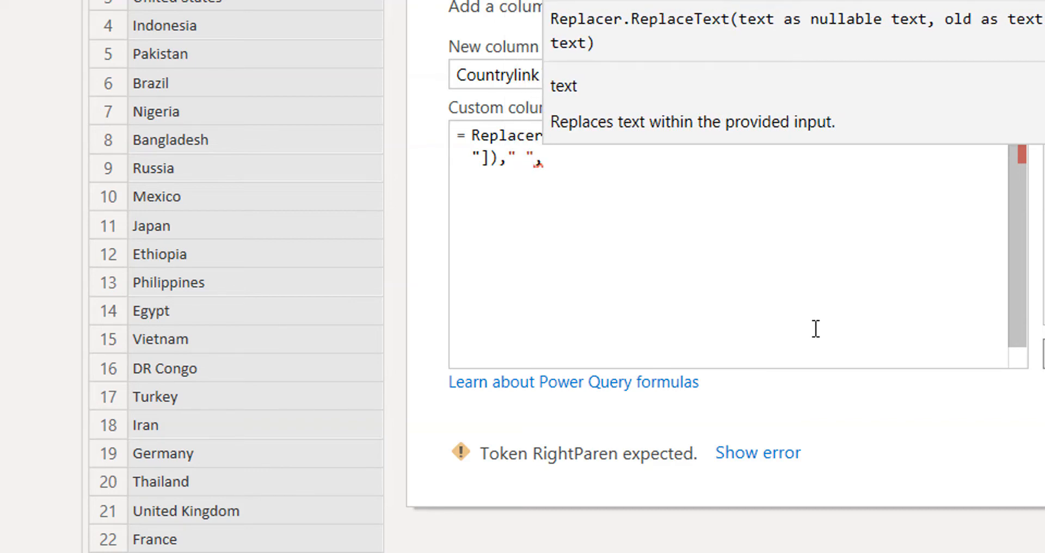
text("")
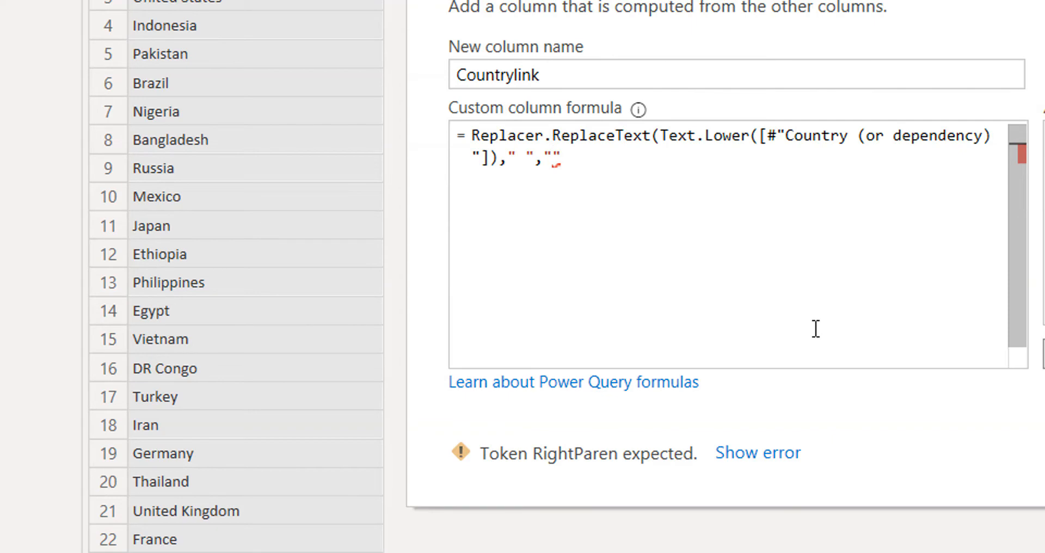
text(-"))
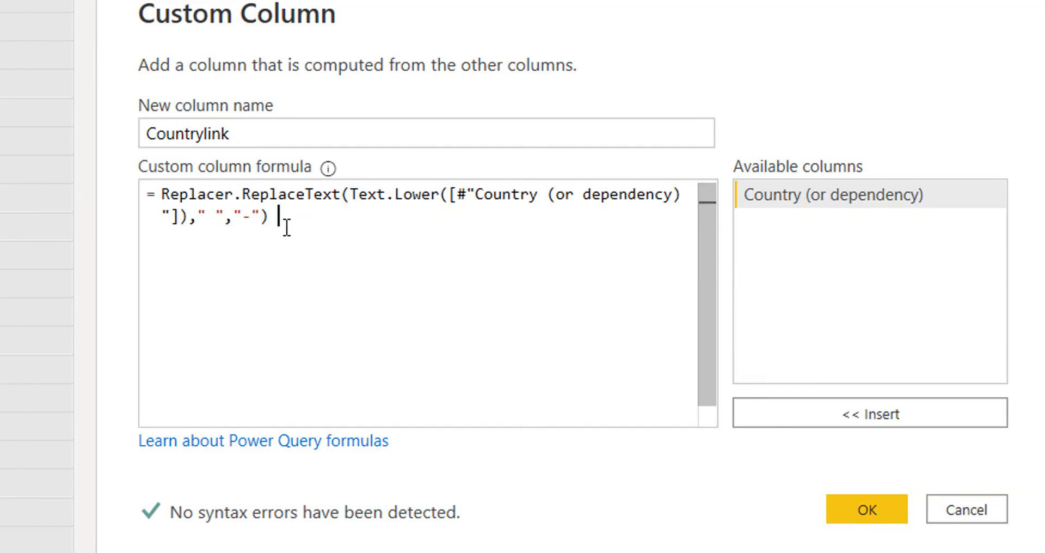
Append & "-" & "population" to the Countrylink formula and create the custom column.
text(&)
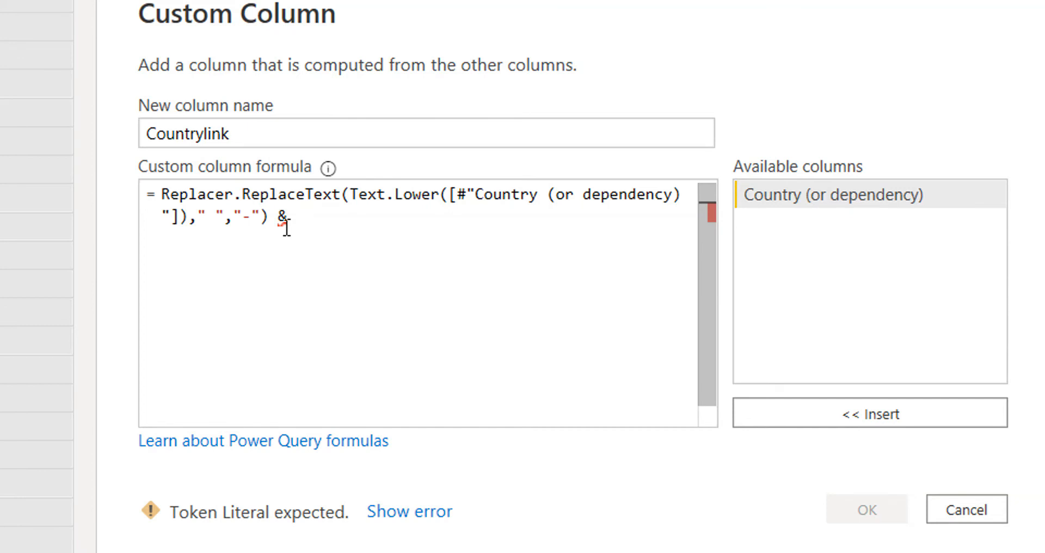
text( "")
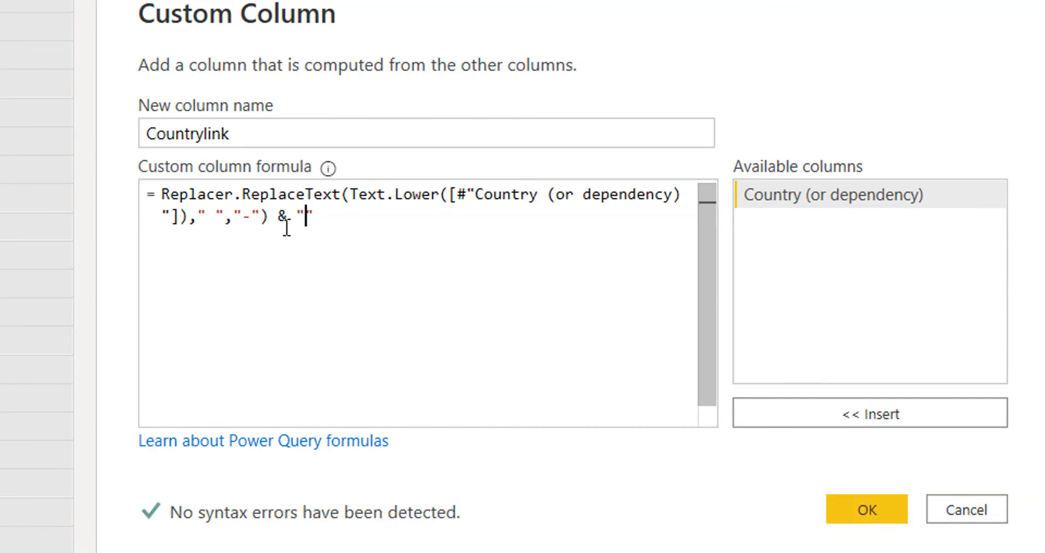
key(BackSpace)
text(-)
key(End)
text(& )
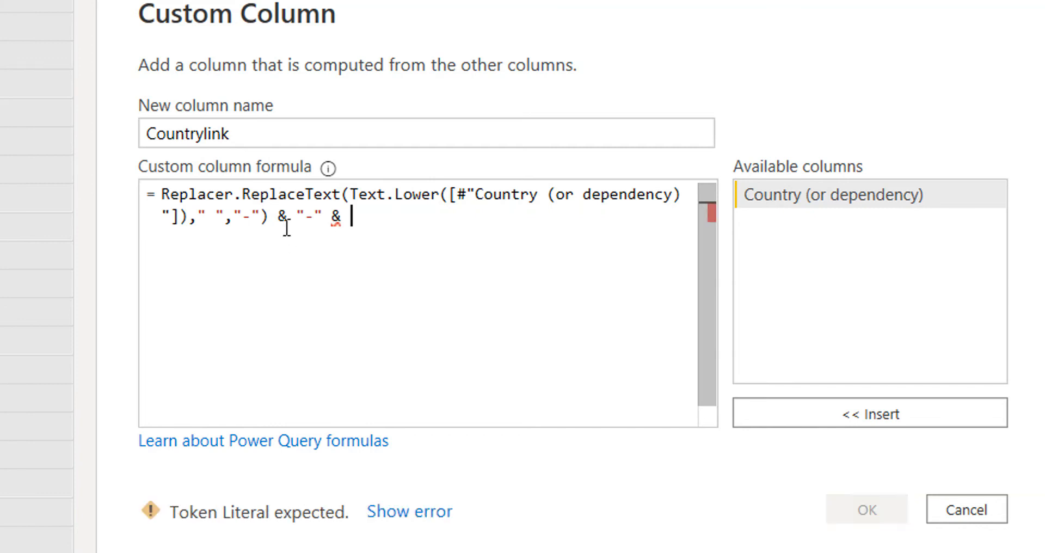
text("")
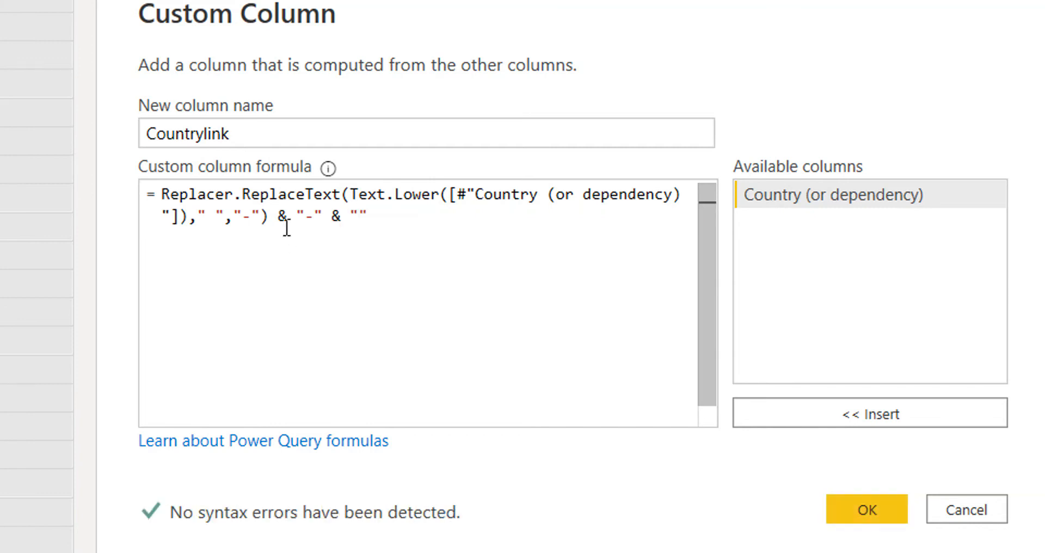
text(population)
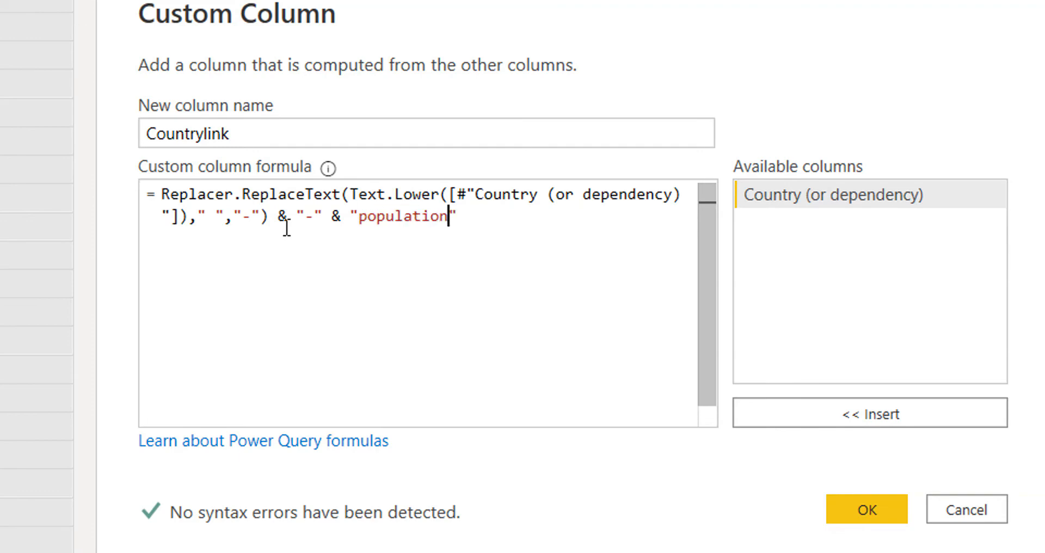
key(Return)
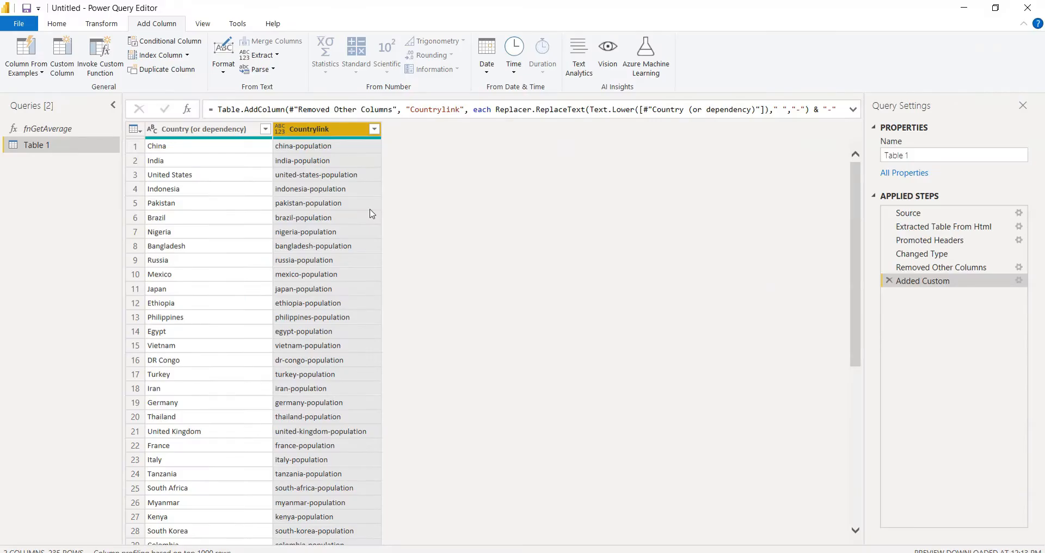
Rename the Table 1 query as CountryList and open the Countrylink column's name for editing.
key(Left)
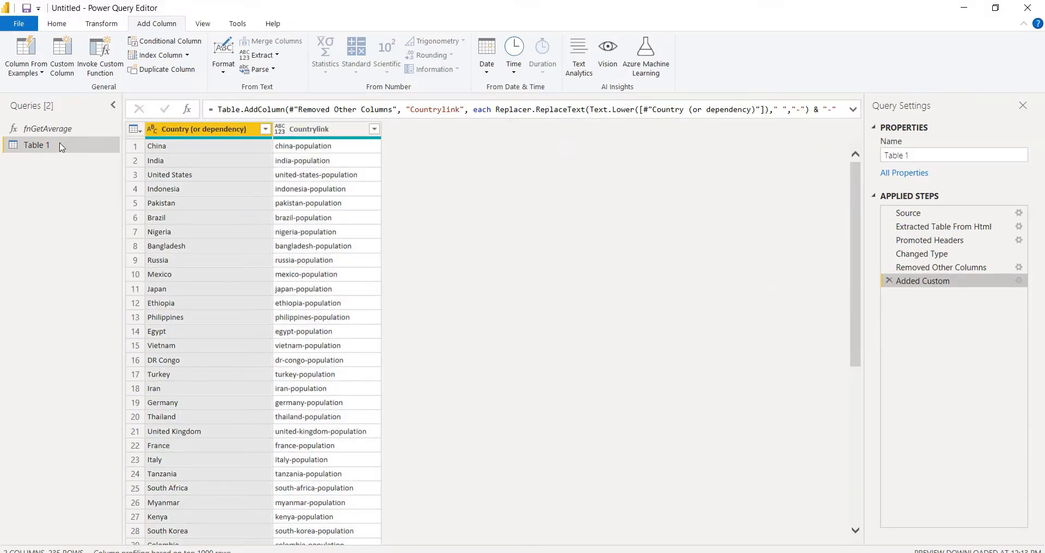
double_click(61, 145)
text(Co)
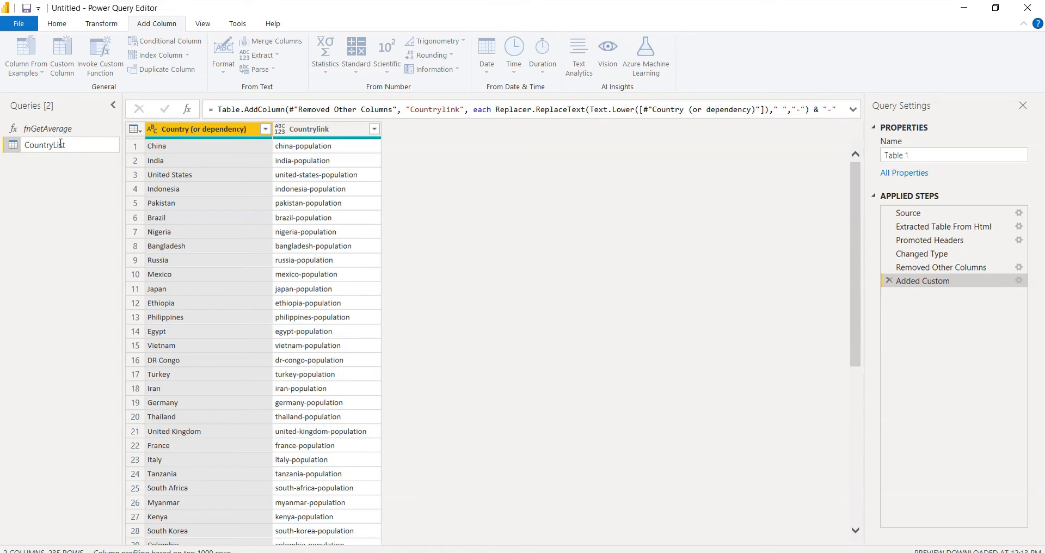
text(untryList)
key(Return)
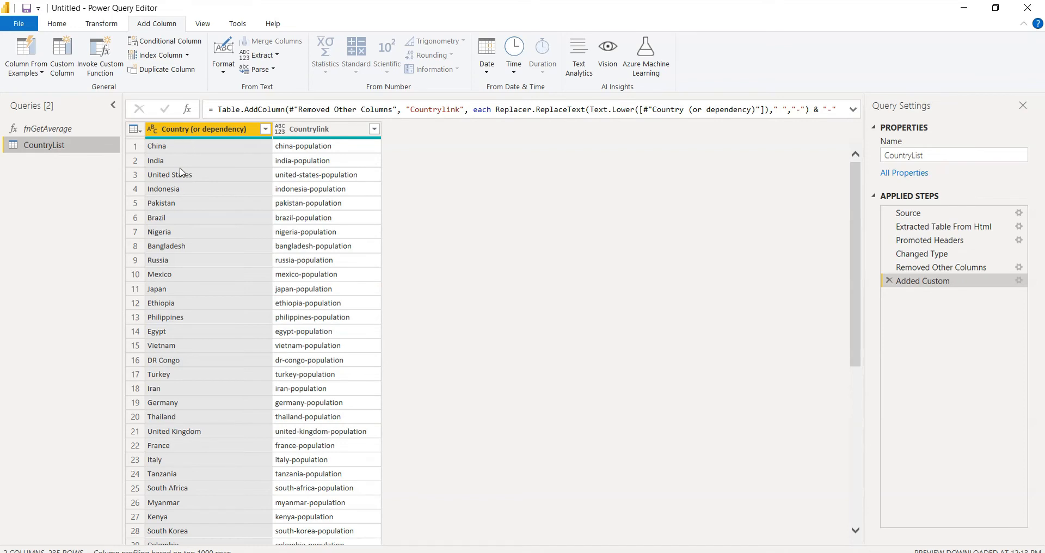
double_click(327, 131)
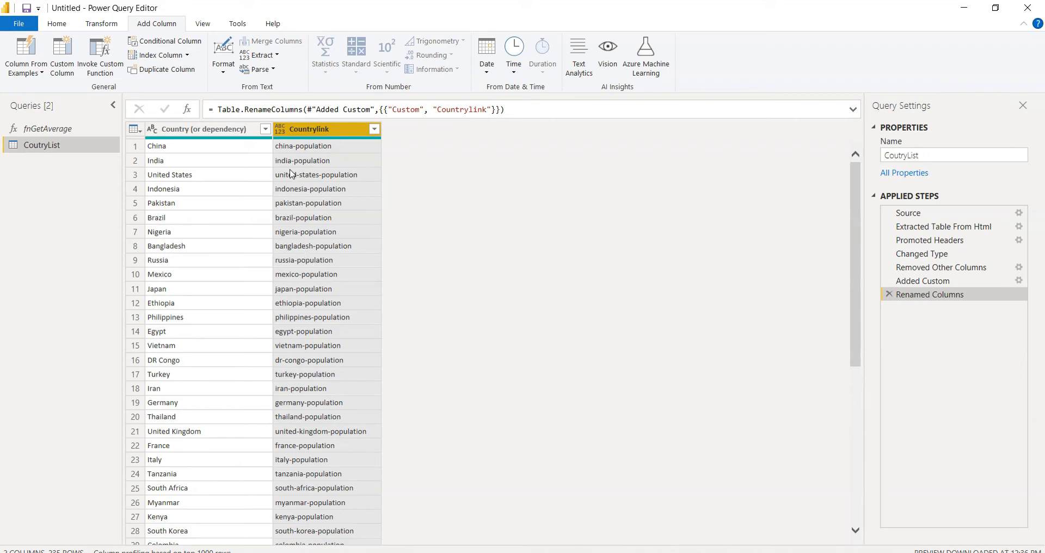
Add a formula step after Renamed Columns and insert the Table.FirstN function with an opening parenthesis before the #"Renamed Columns" reference.
click(218, 109)
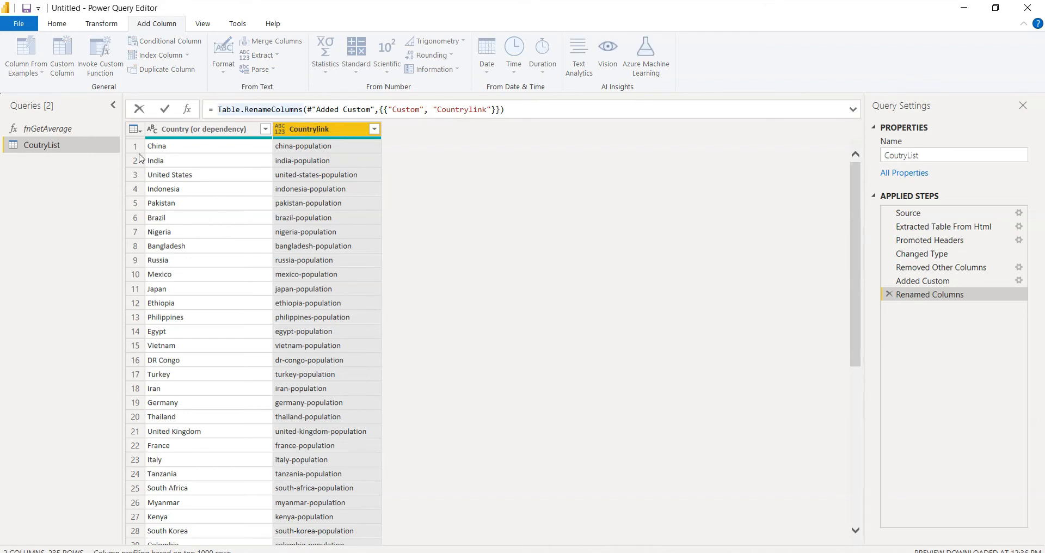
click(187, 111)
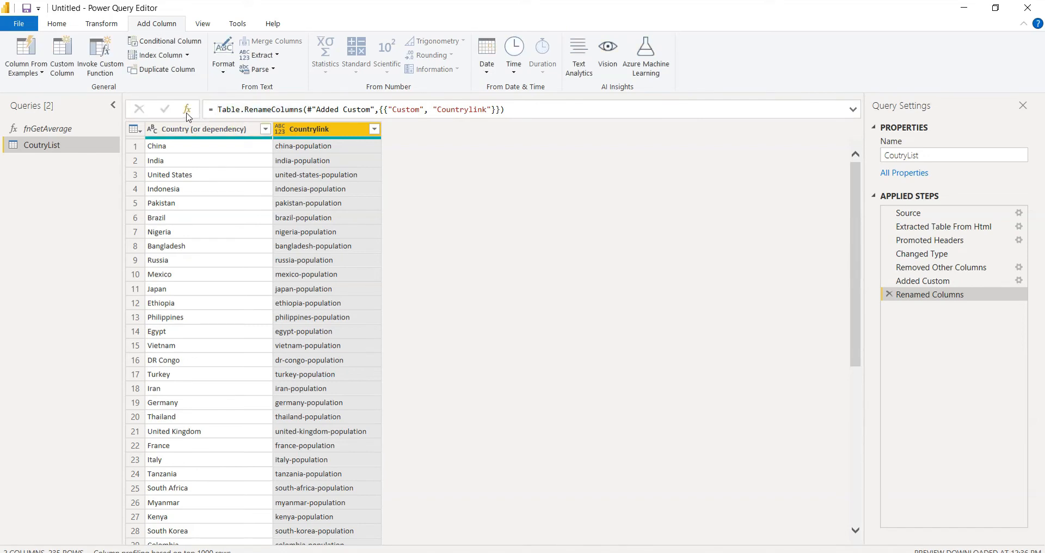
click(188, 111)
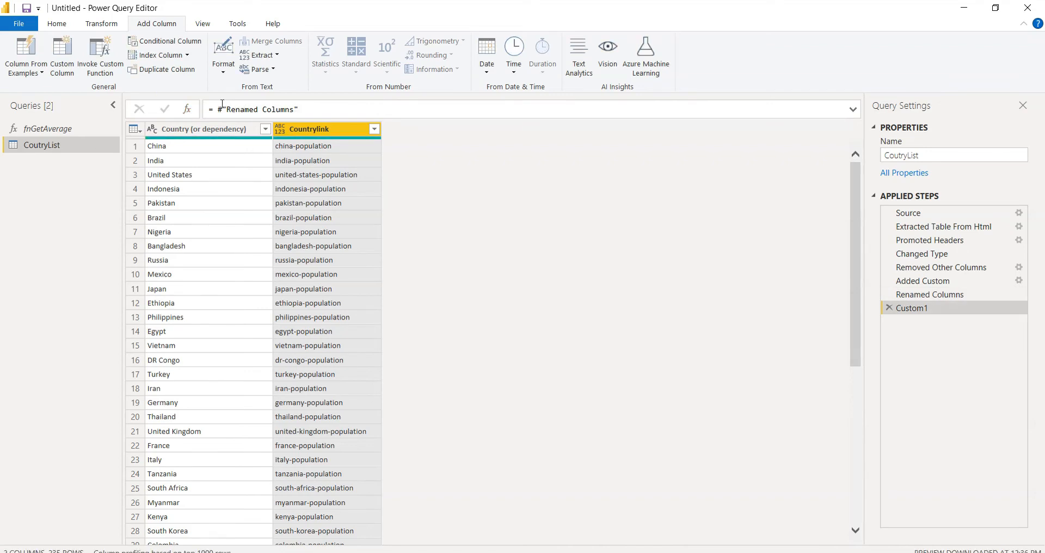
click(213, 110)
text(table)
text(.f)
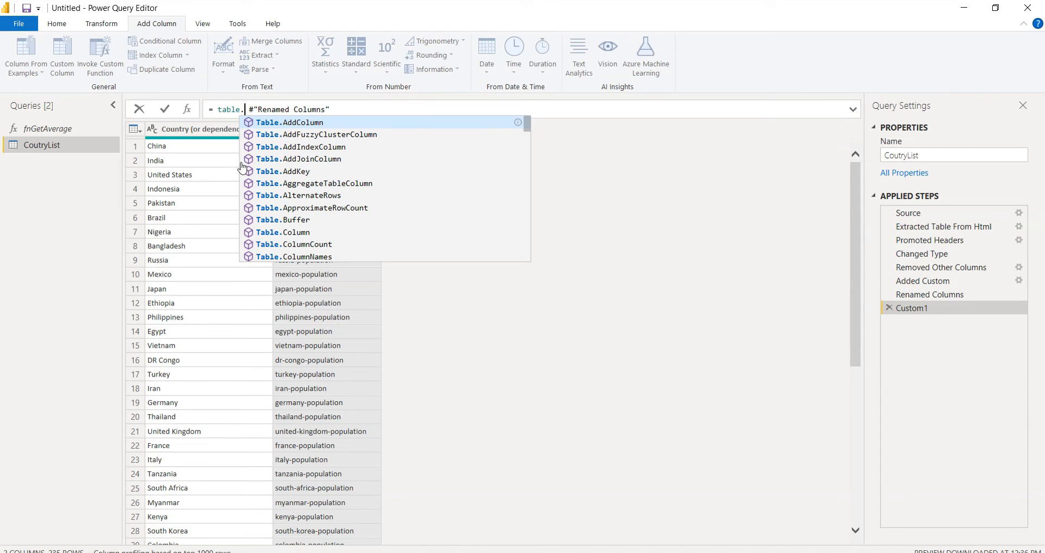
text(irs)
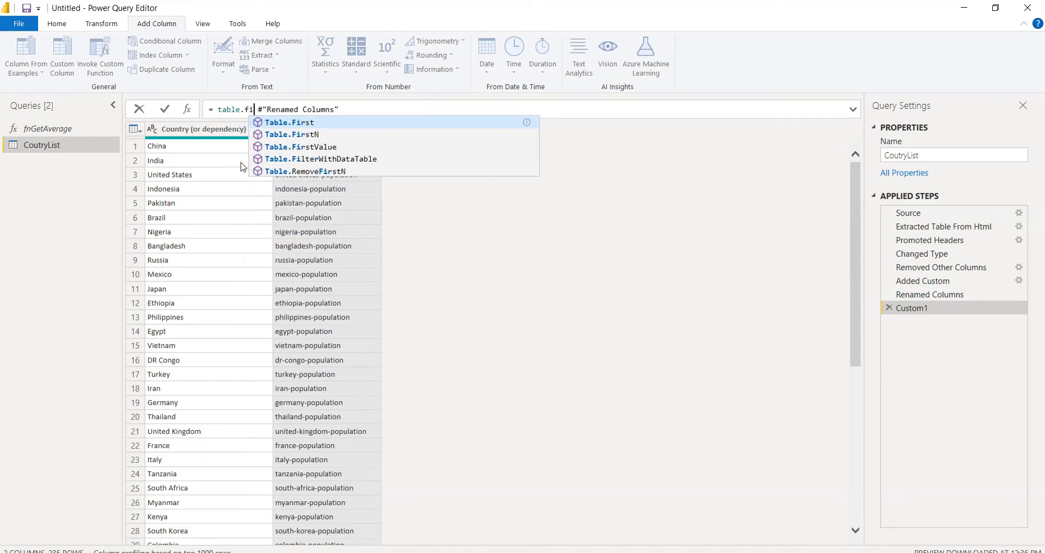
click(298, 135)
key(Right)
Complete the Table.FirstN formula with a row count of 10 and a closing parenthesis, and apply it.
click(337, 111)
key(Right)
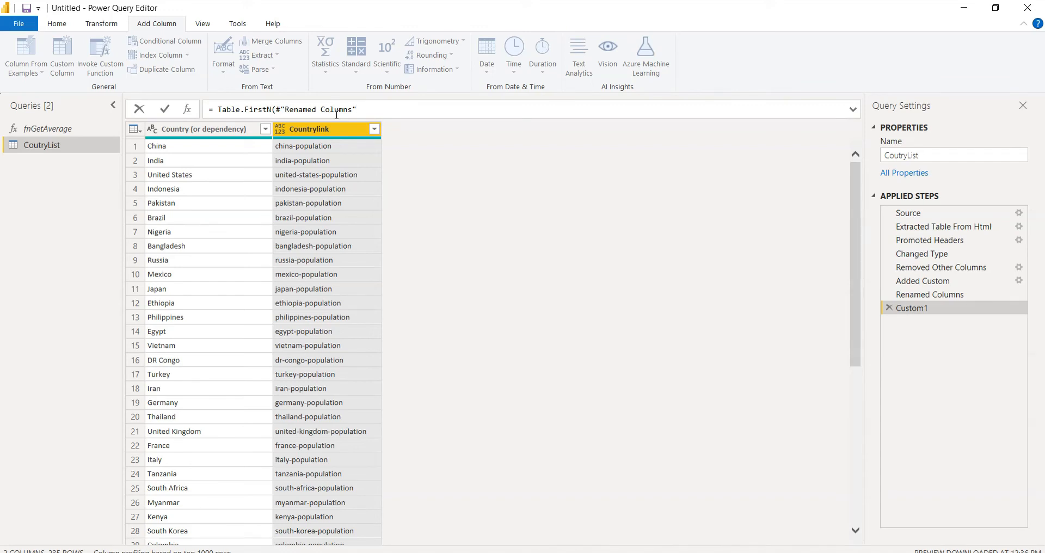
text(,)
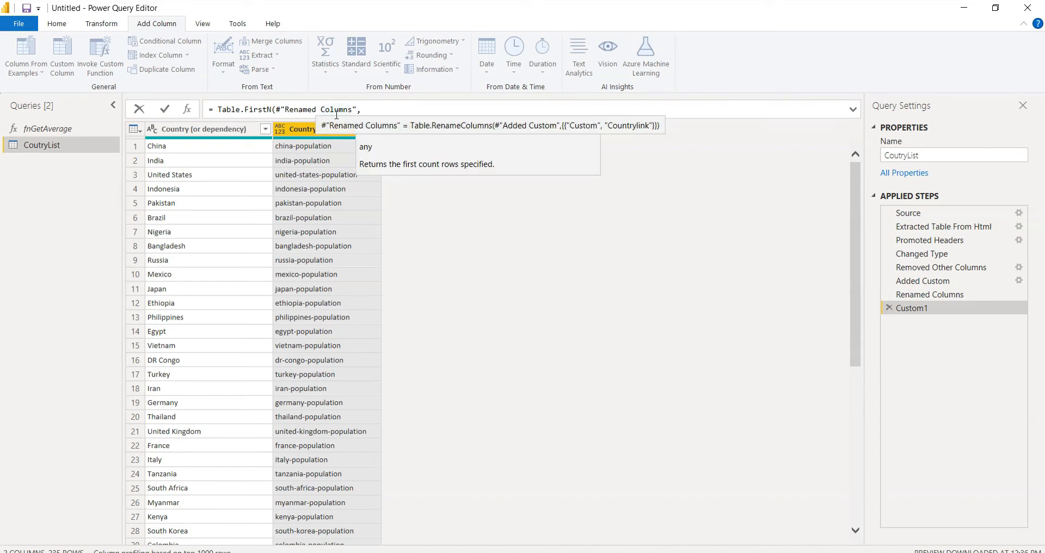
text(10)
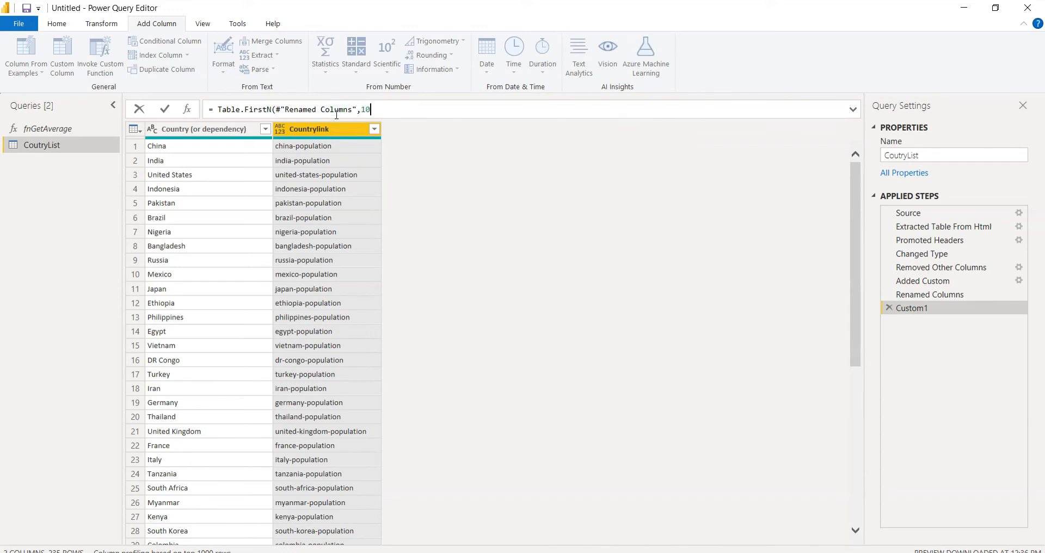
text())
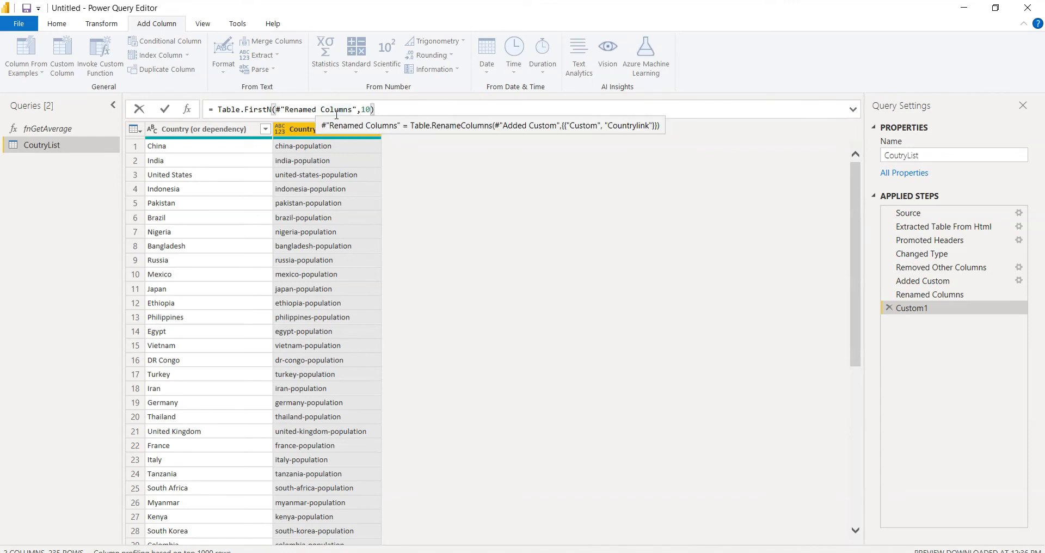
key(Return)
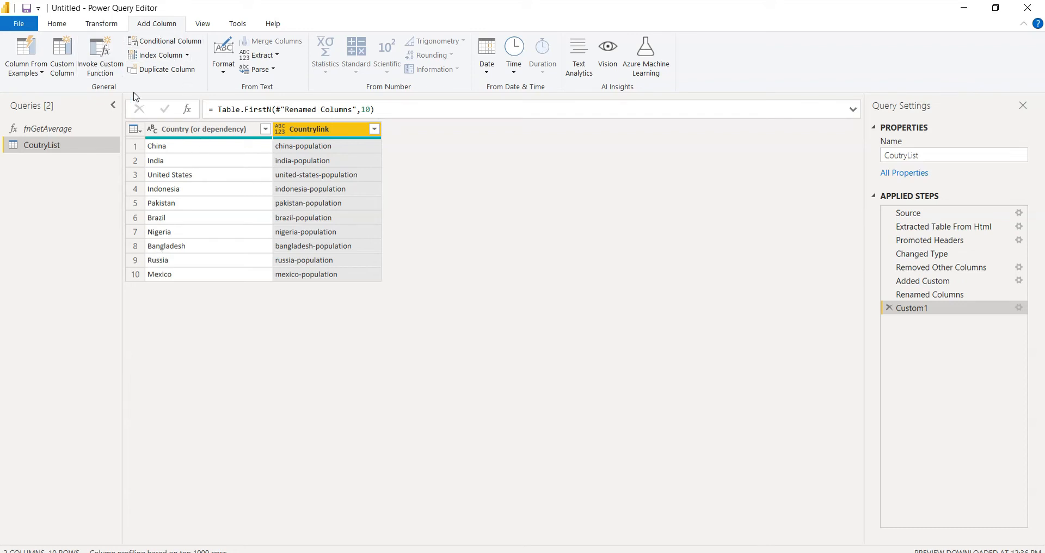
Invoke the fnGetAverage custom function for each row, with the Countrylink column as the Country argument.
click(100, 72)
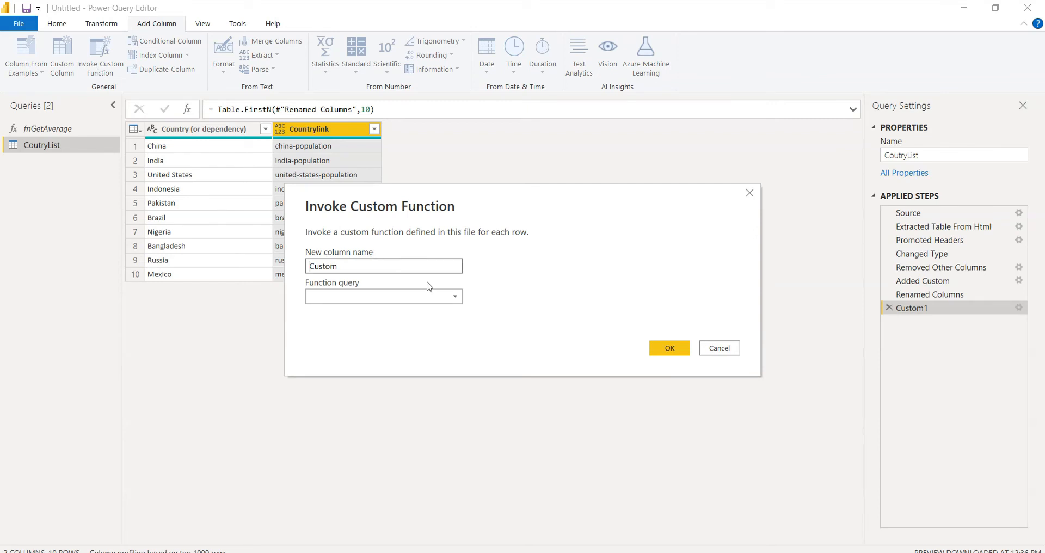
click(452, 299)
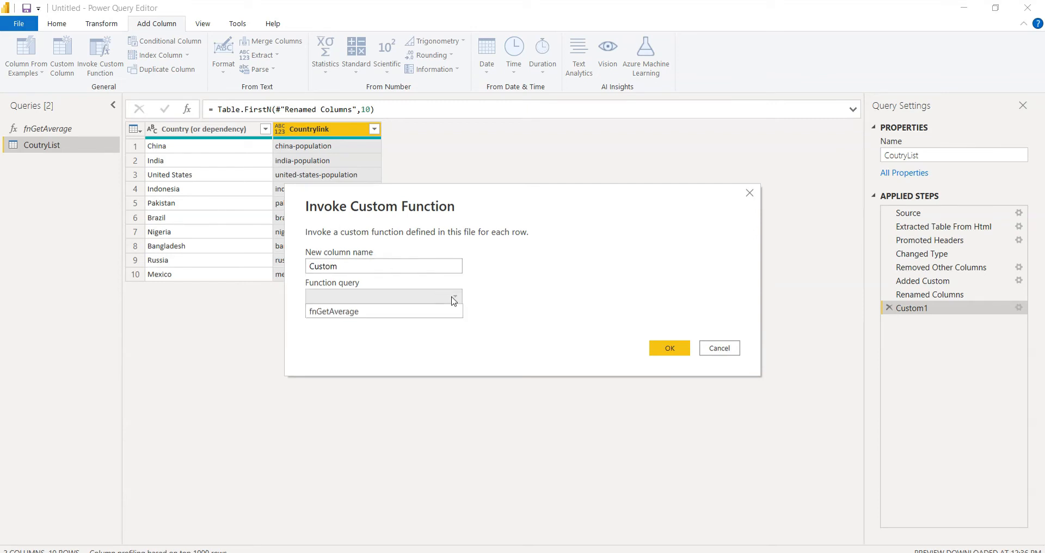
click(422, 314)
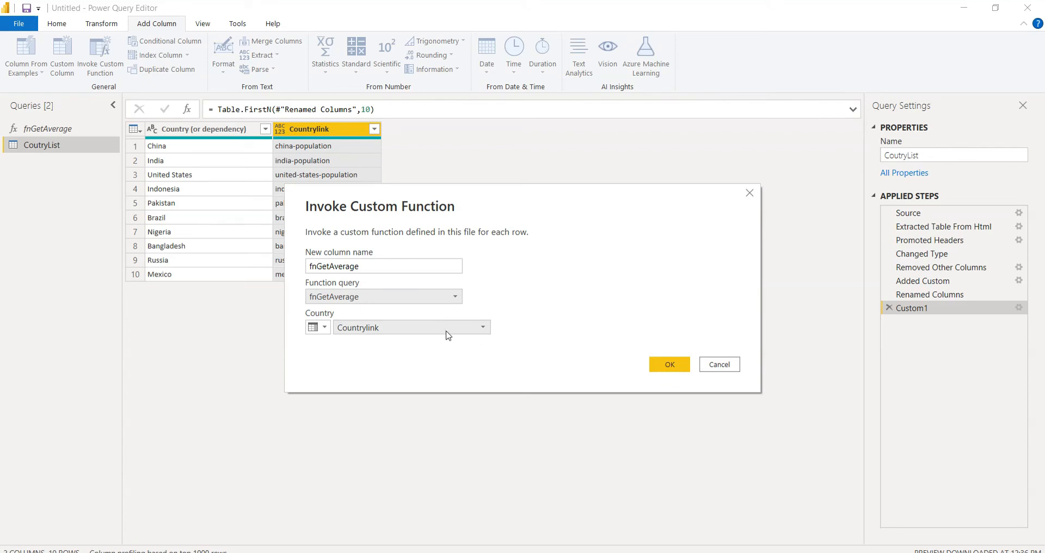
click(449, 332)
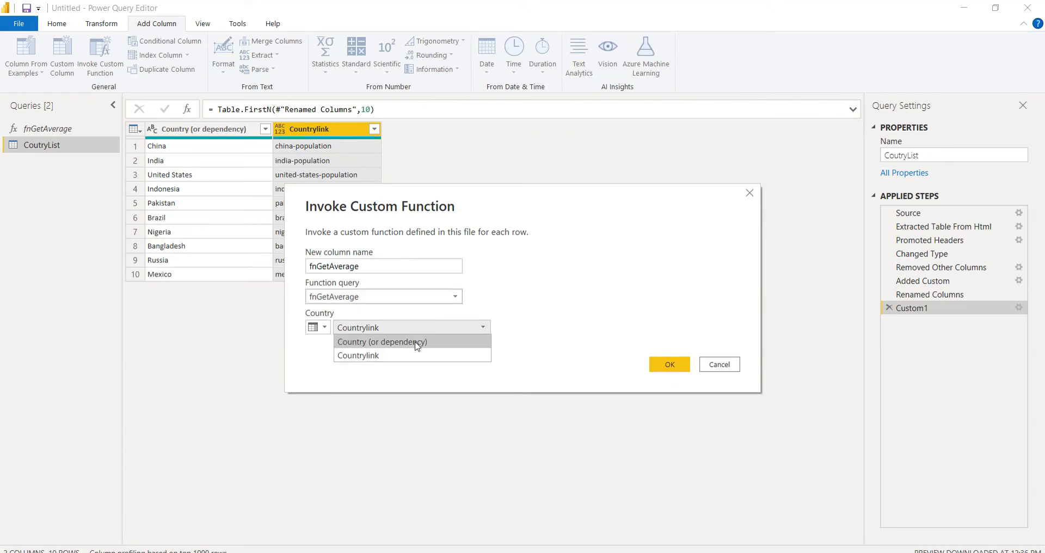
click(372, 357)
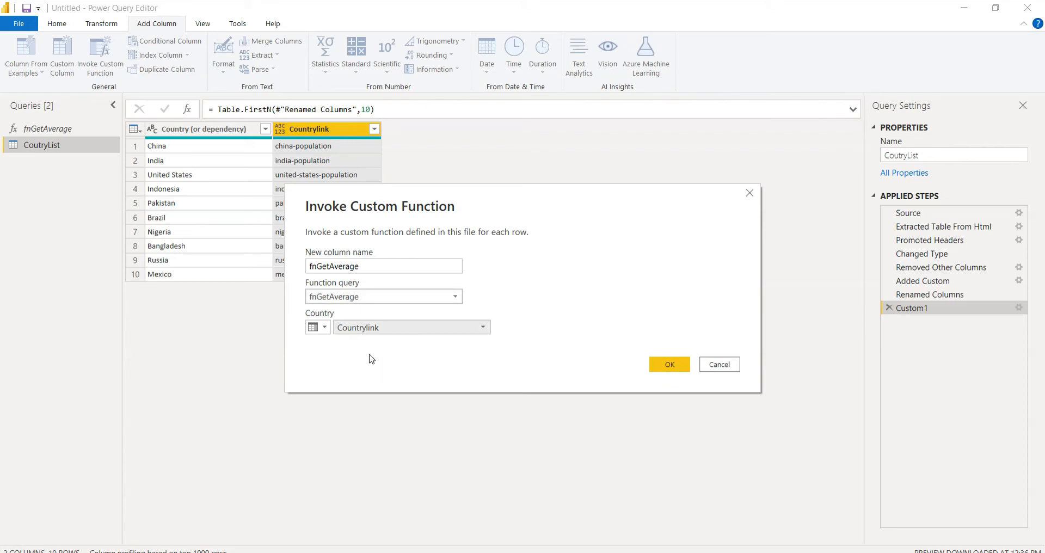
click(670, 366)
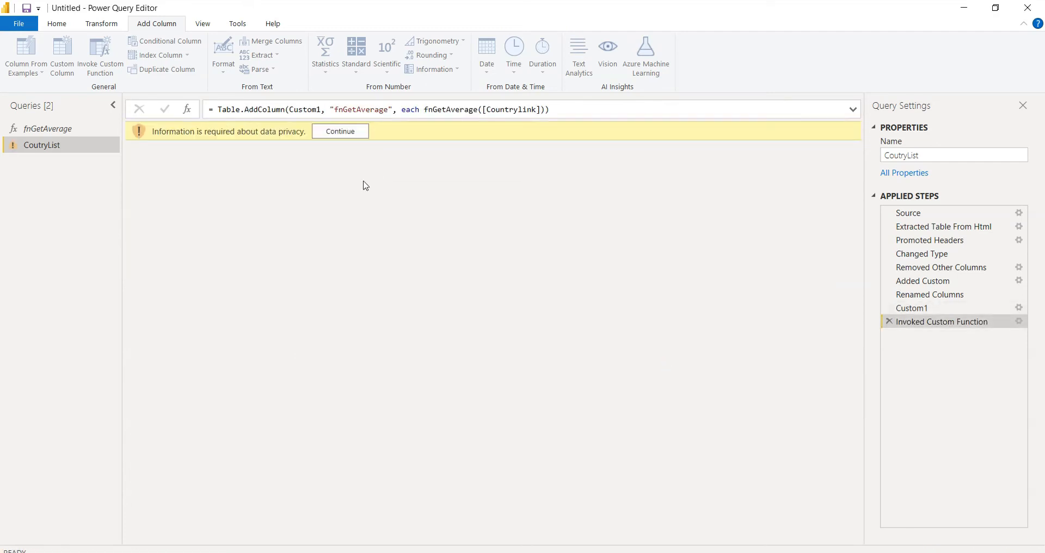
Set the file to ignore Privacy Levels checks and save the privacy settings.
click(331, 140)
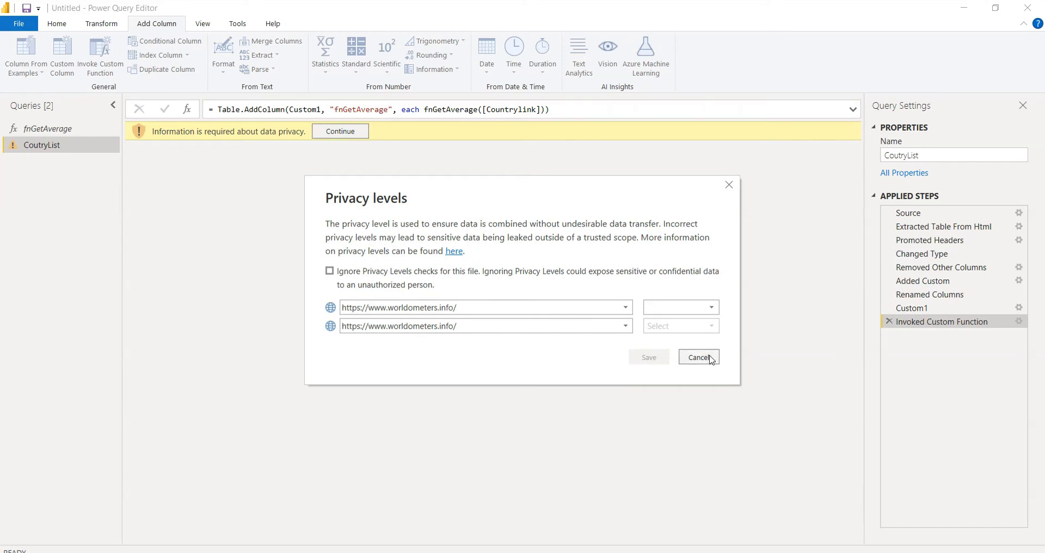
click(330, 271)
click(650, 359)
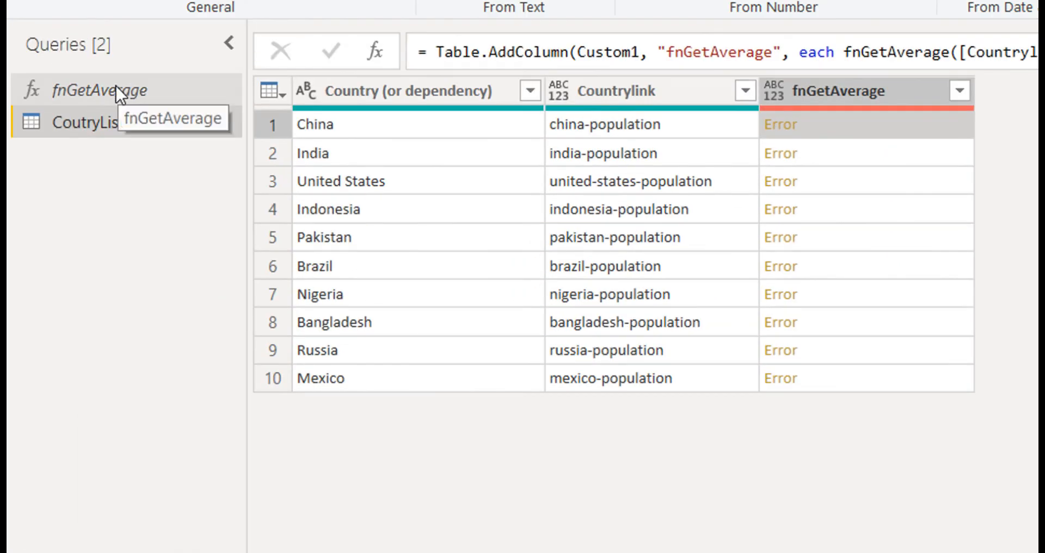
Change the return type in the fnGetAverage function's definition to number and apply the formula.
click(116, 86)
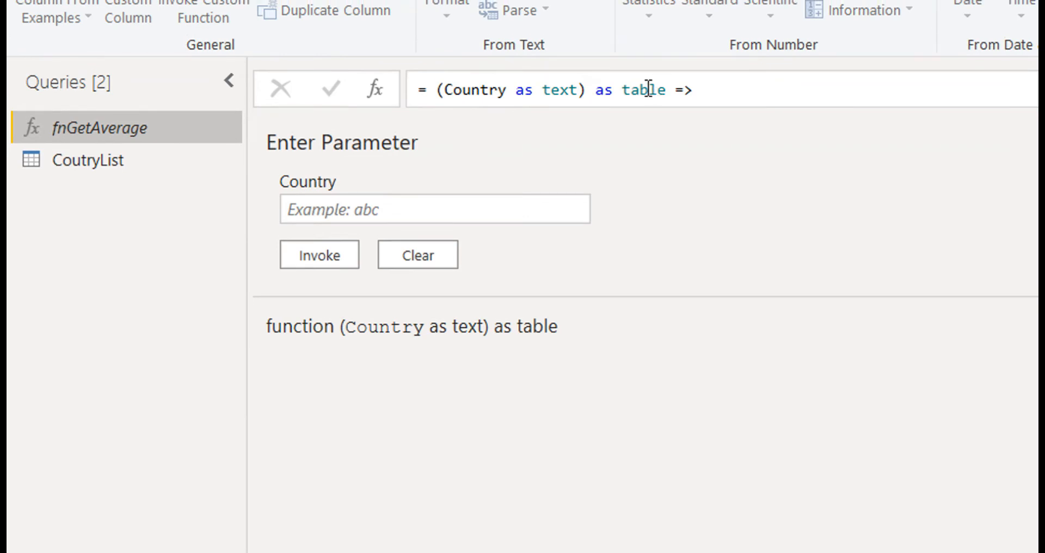
double_click(648, 88)
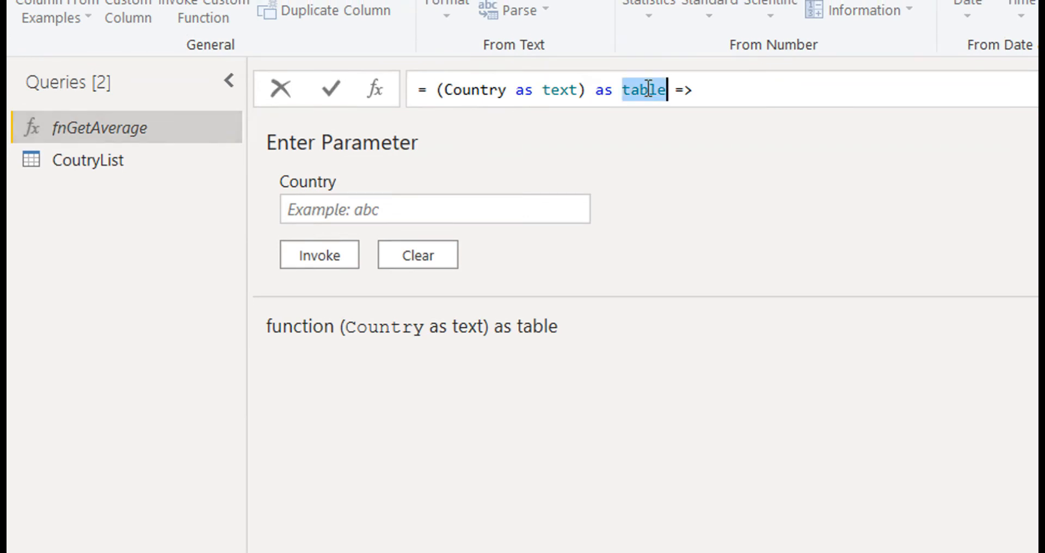
text(numbe)
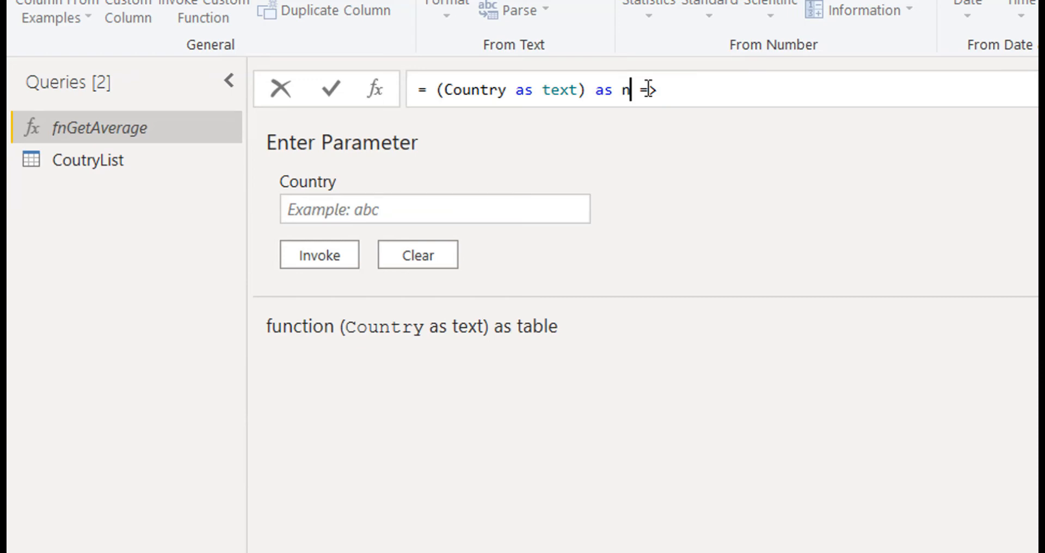
text(r)
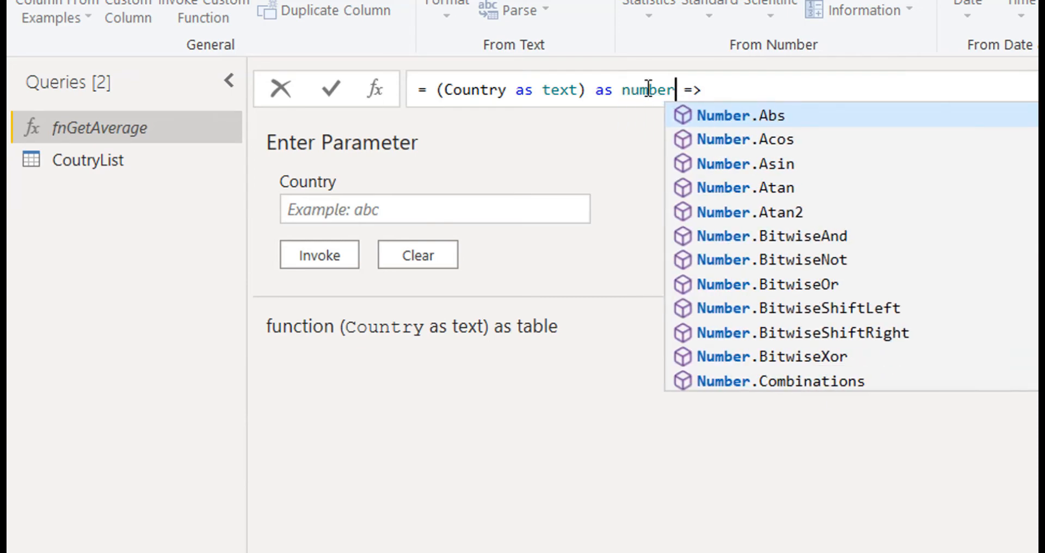
key(Escape)
click(796, 90)
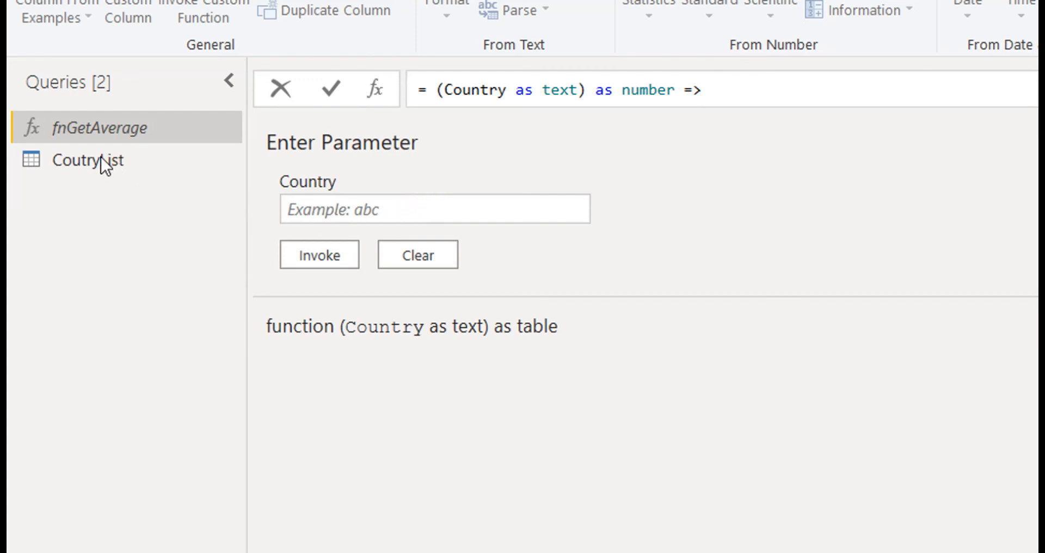
key(Return)
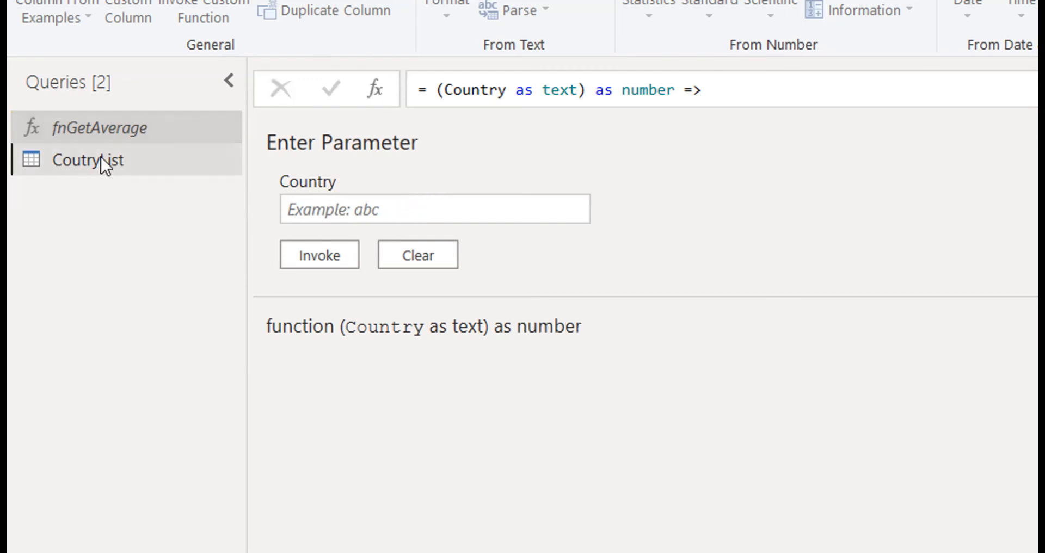
Examine the United States error in the CoutryList query and compare its link with the one on the Worldometer page in the browser.
click(102, 159)
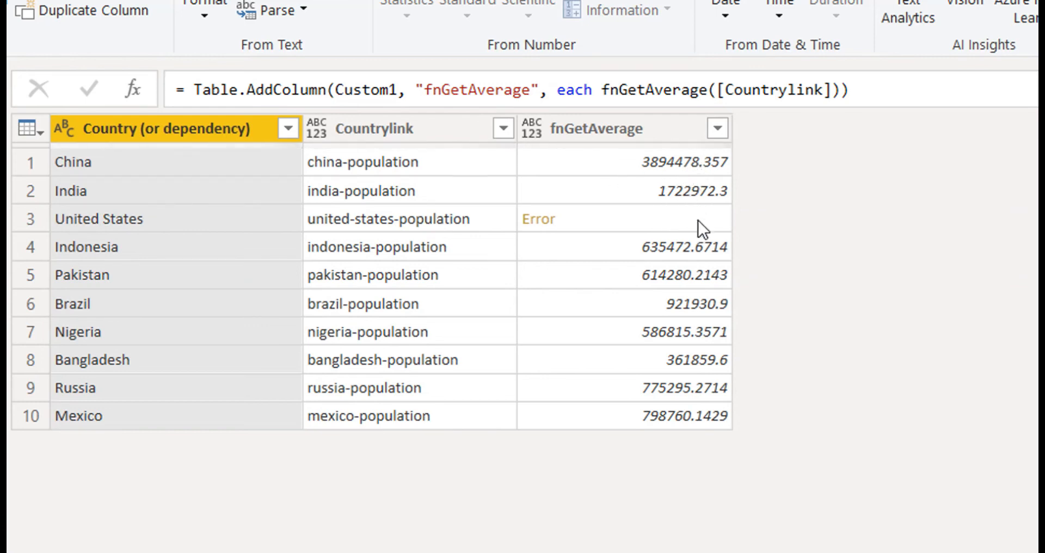
click(602, 218)
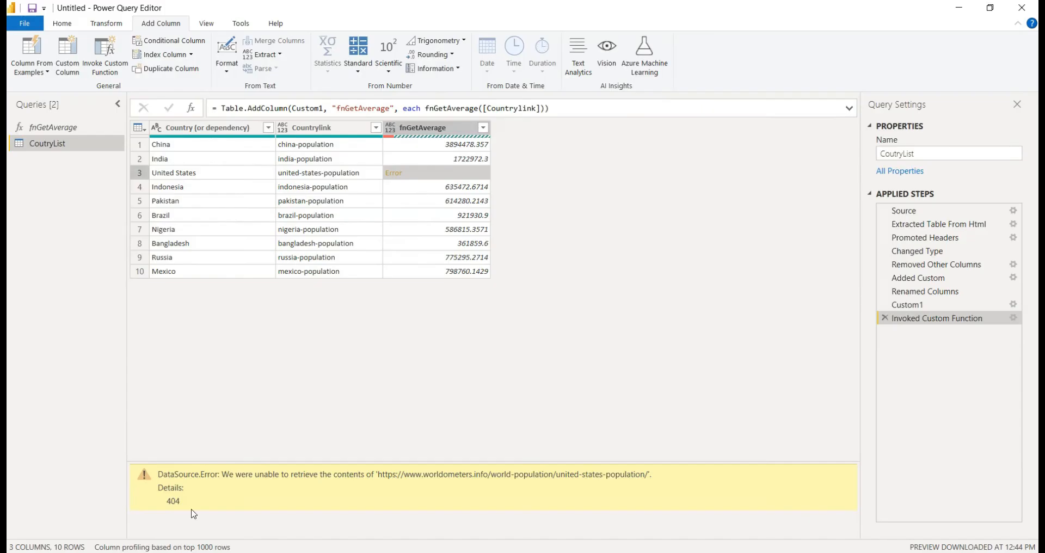
key(alt+Tab)
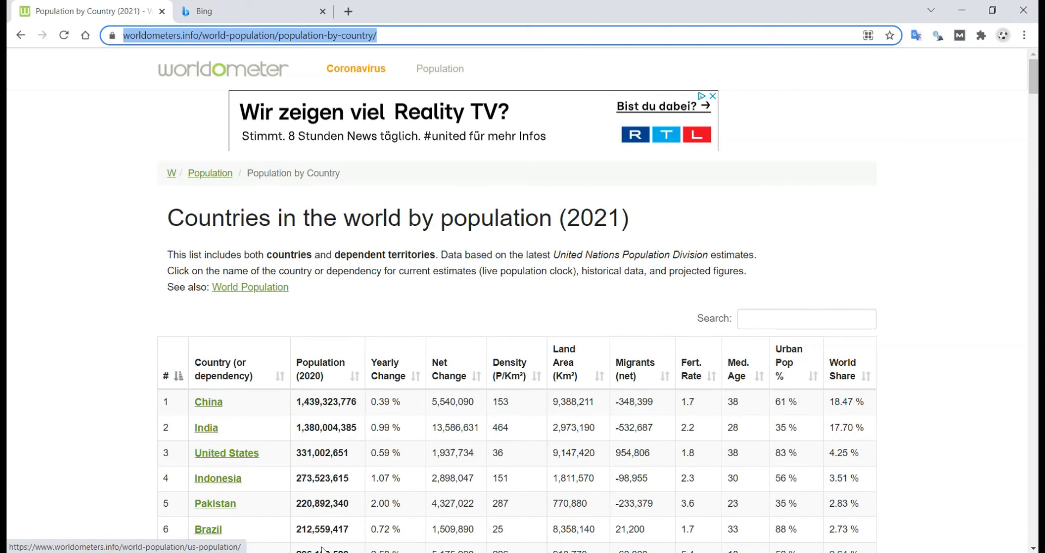
click(357, 551)
click(390, 496)
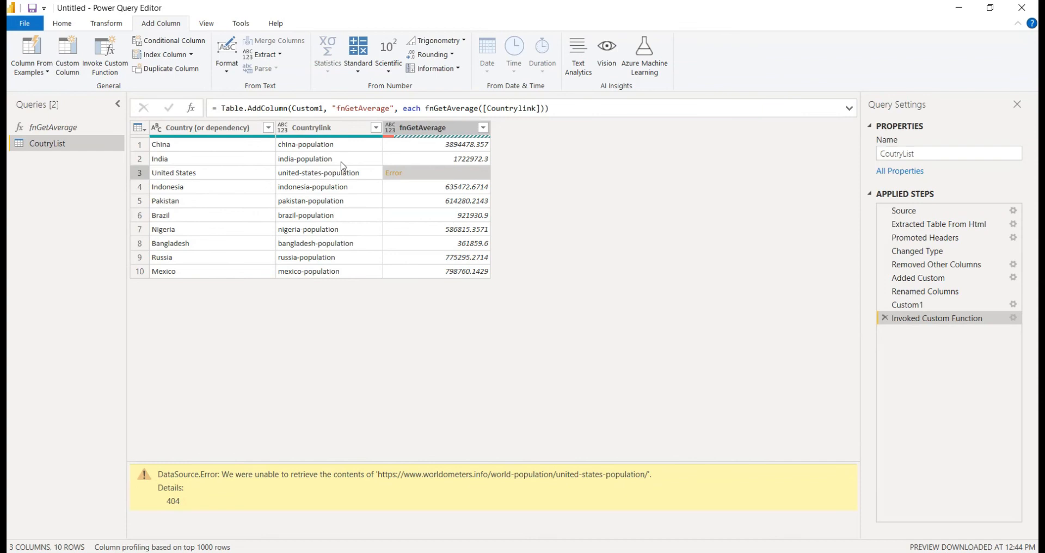
Delete the Invoked Custom Function step from the CoutryList query and start a custom column named newlink.
click(885, 320)
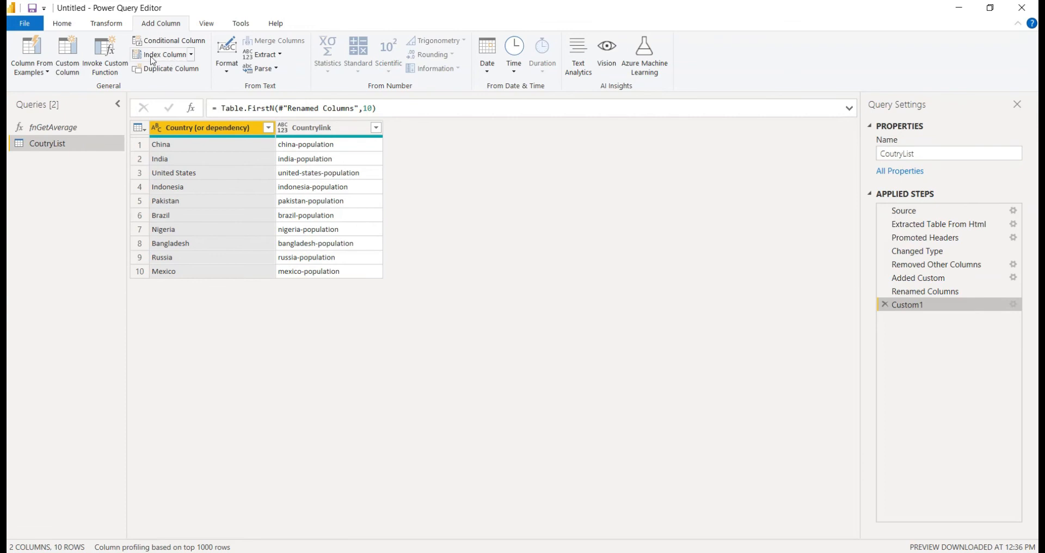
click(68, 70)
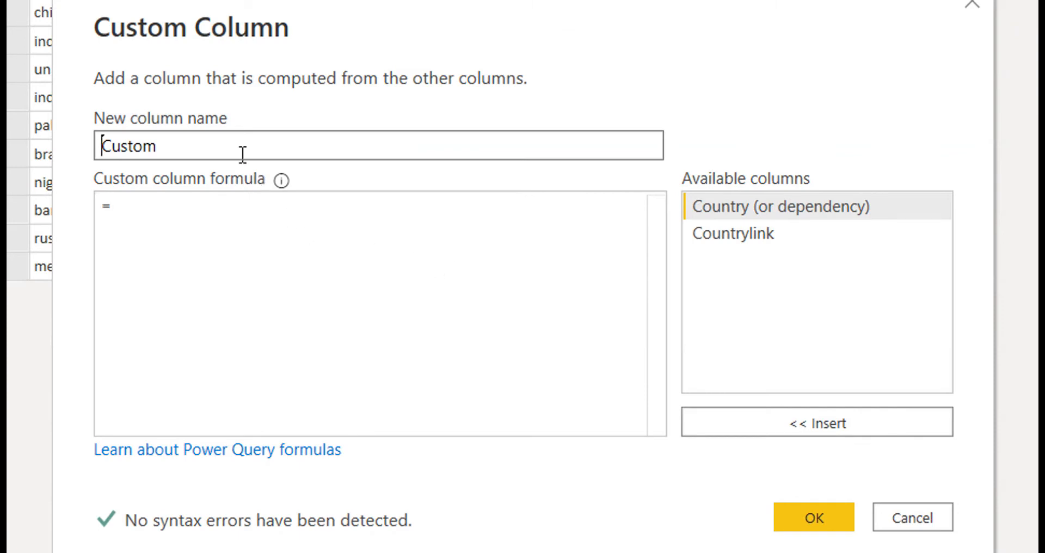
double_click(231, 144)
text(new)
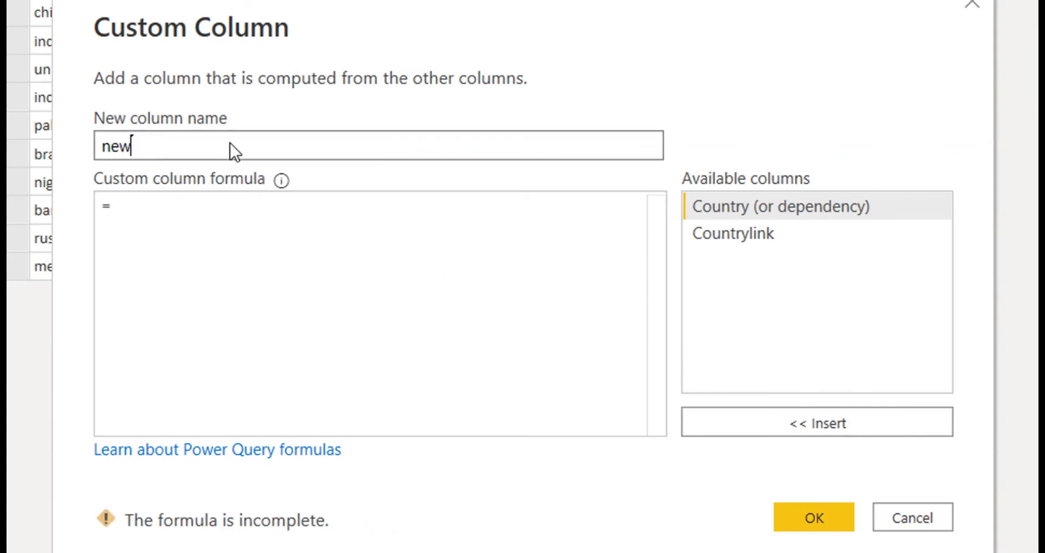
text(link)
Begin the newlink formula with an if condition testing whether [Countrylink] equals "united-states-population".
click(220, 228)
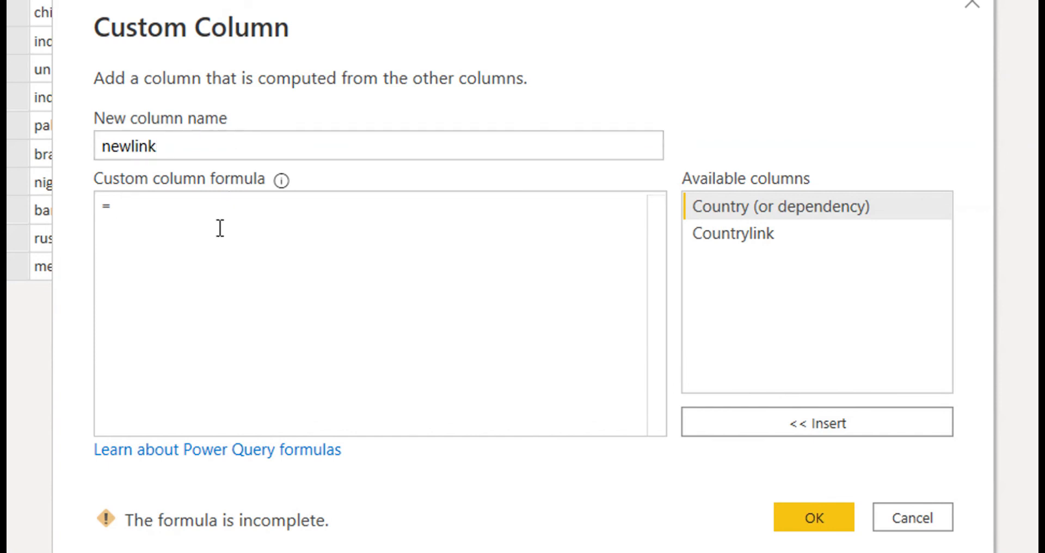
text(if)
double_click(743, 233)
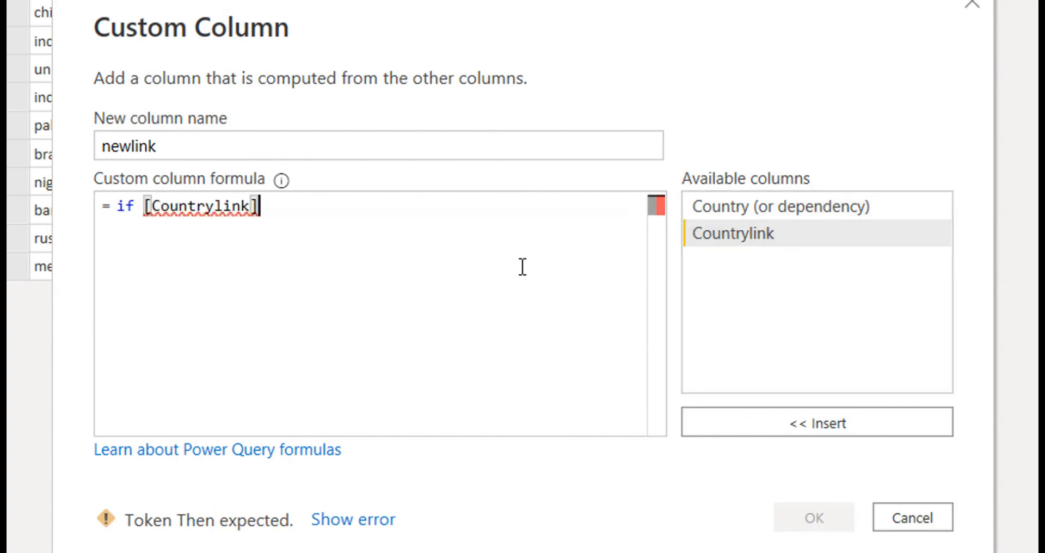
text(= )
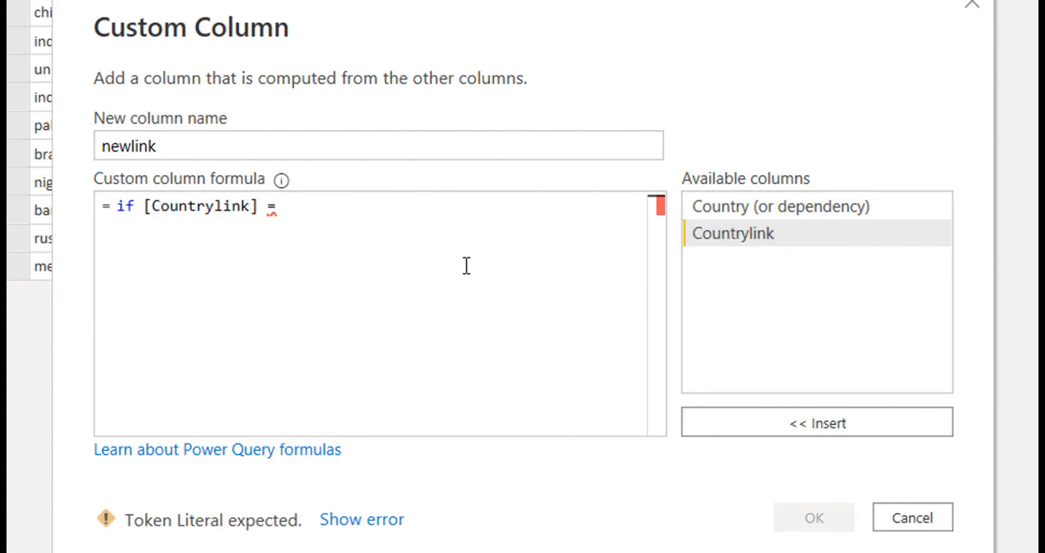
text("united)
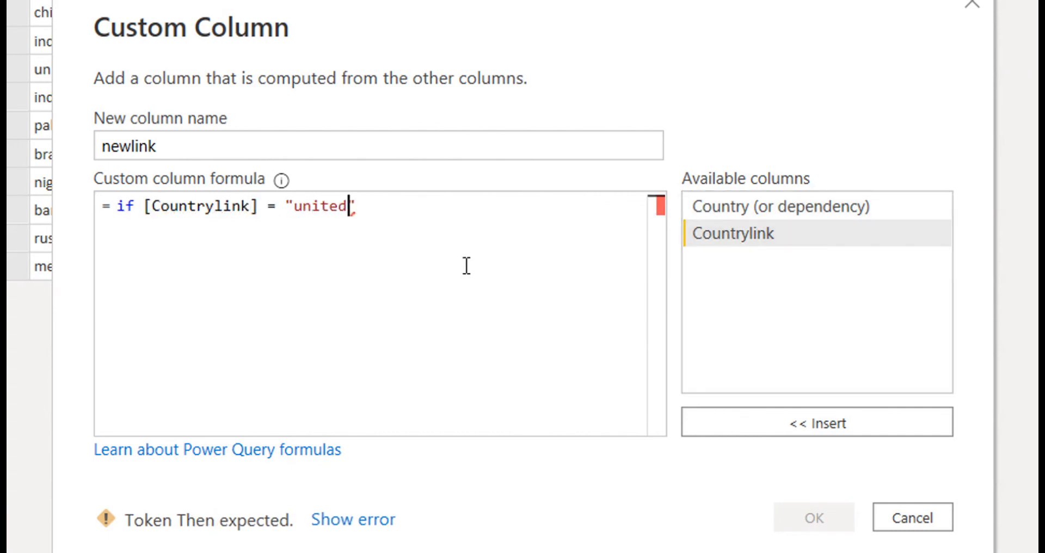
text(-states-)
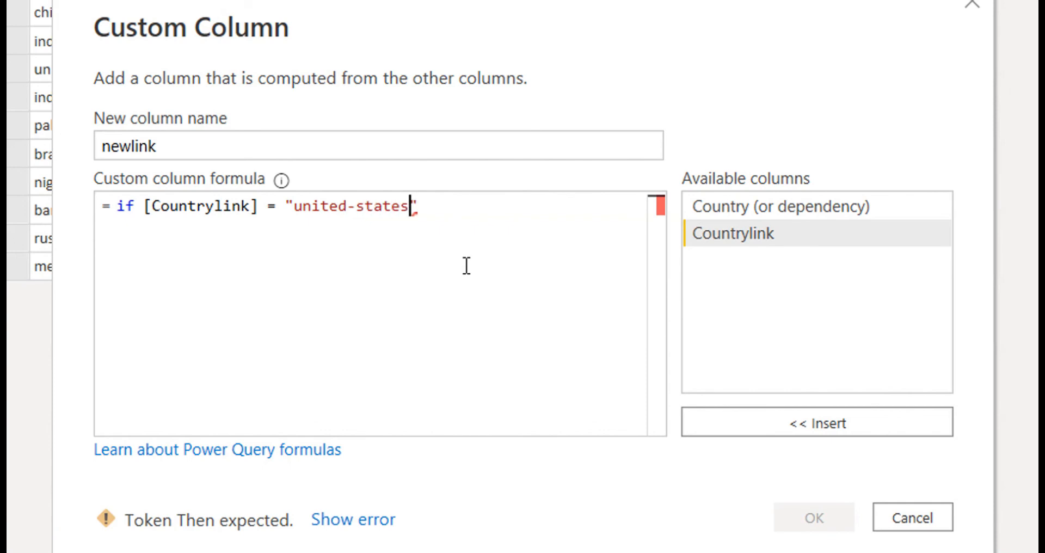
text(population)
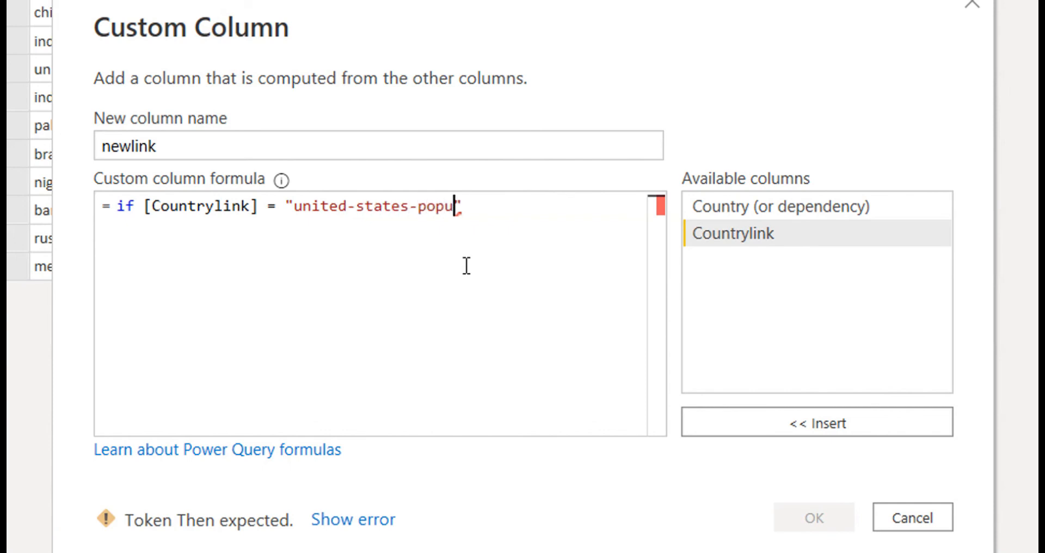
key(Right)
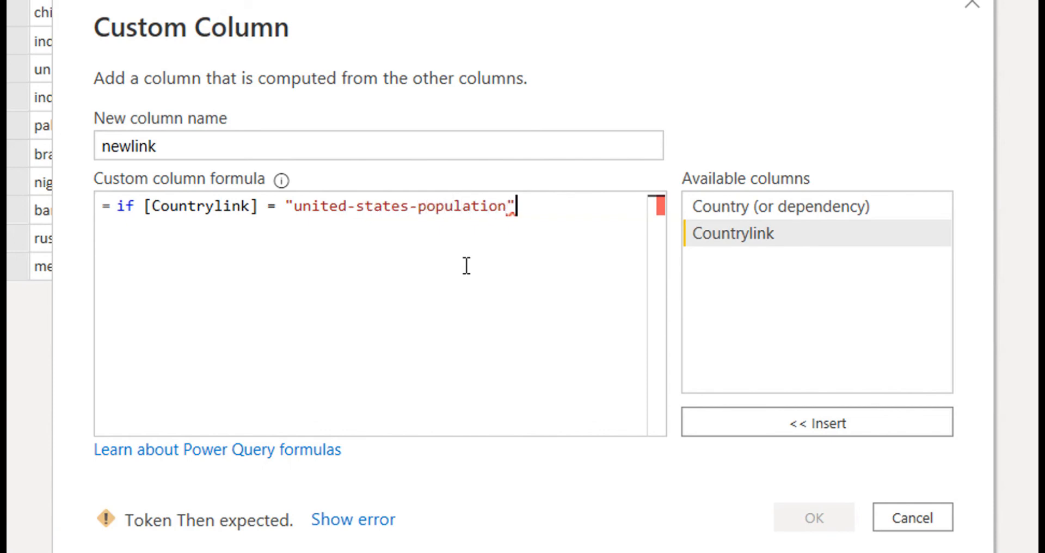
Complete the formula to return "us-population" when the condition is true, else [Countrylink], and create the column.
text(then )
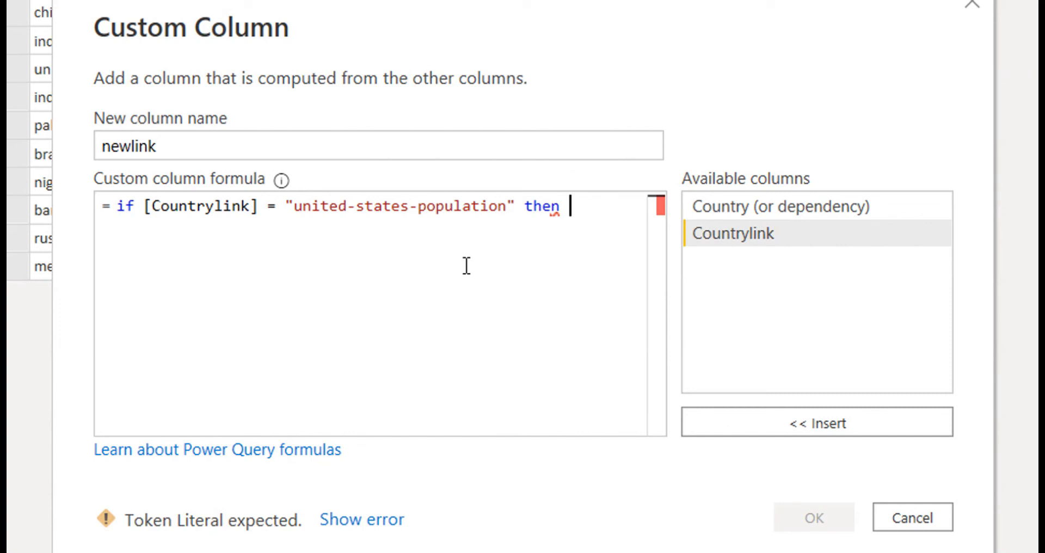
text("u)
key(BackSpace)
text(us-population)
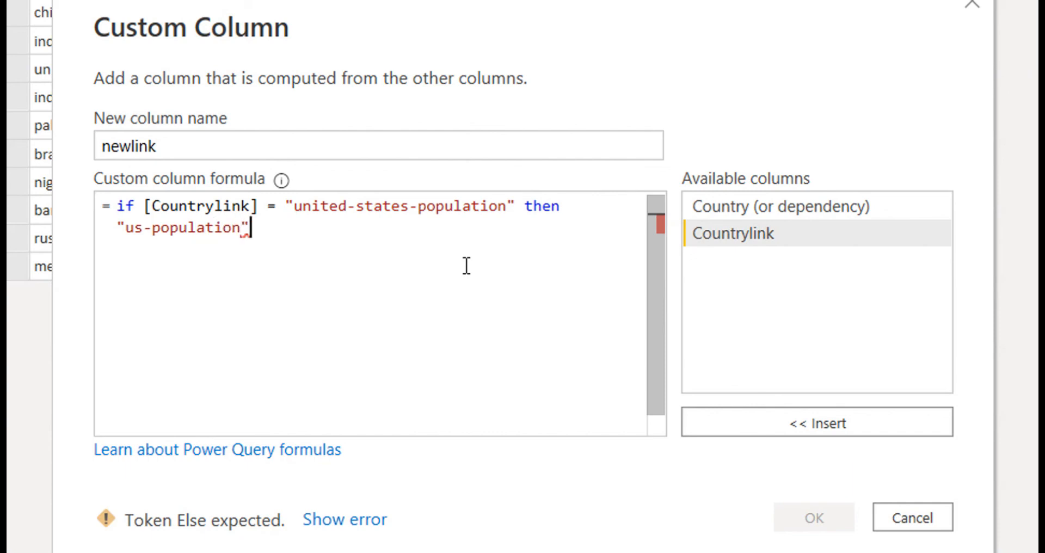
text( else )
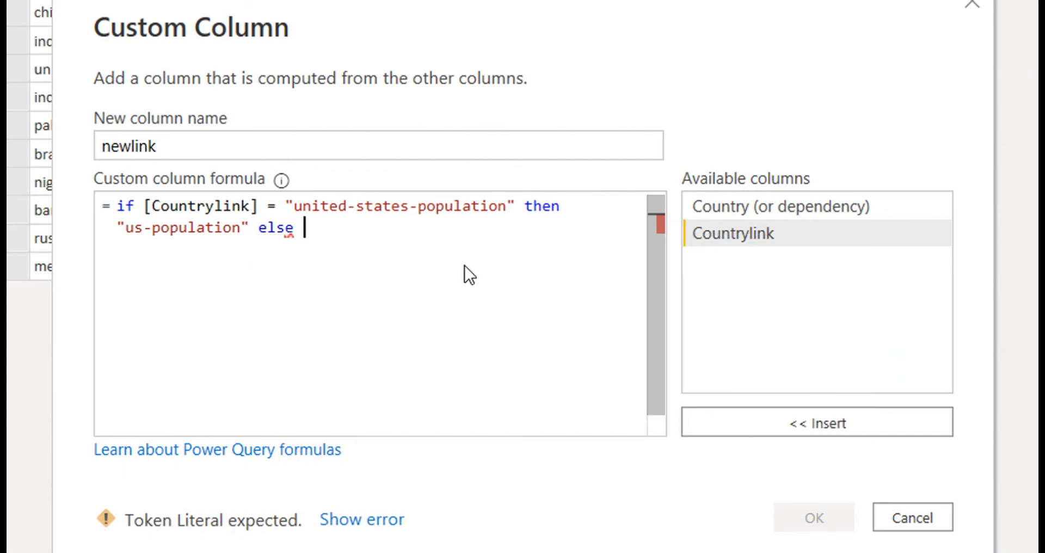
text(coun)
key(Tab)
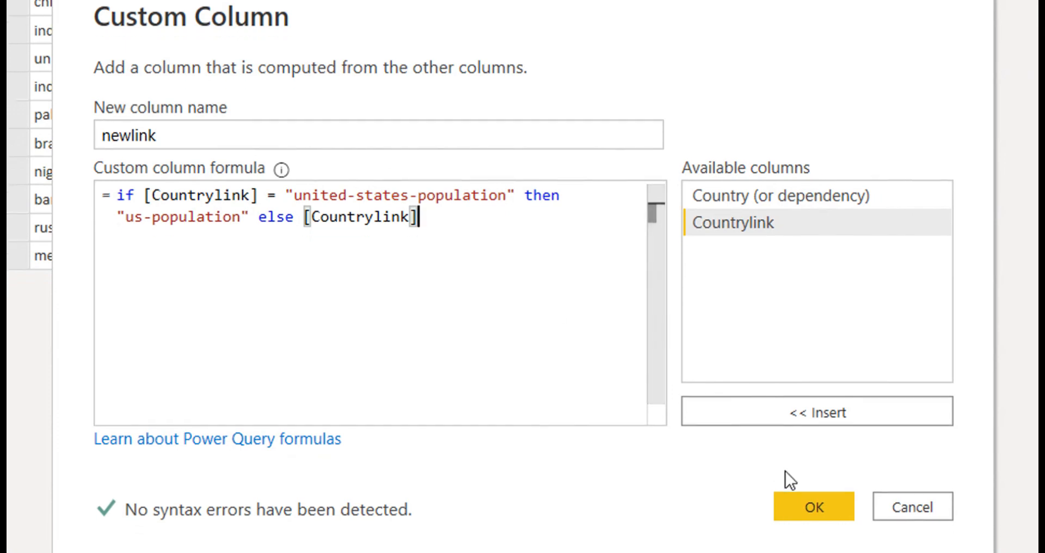
click(812, 466)
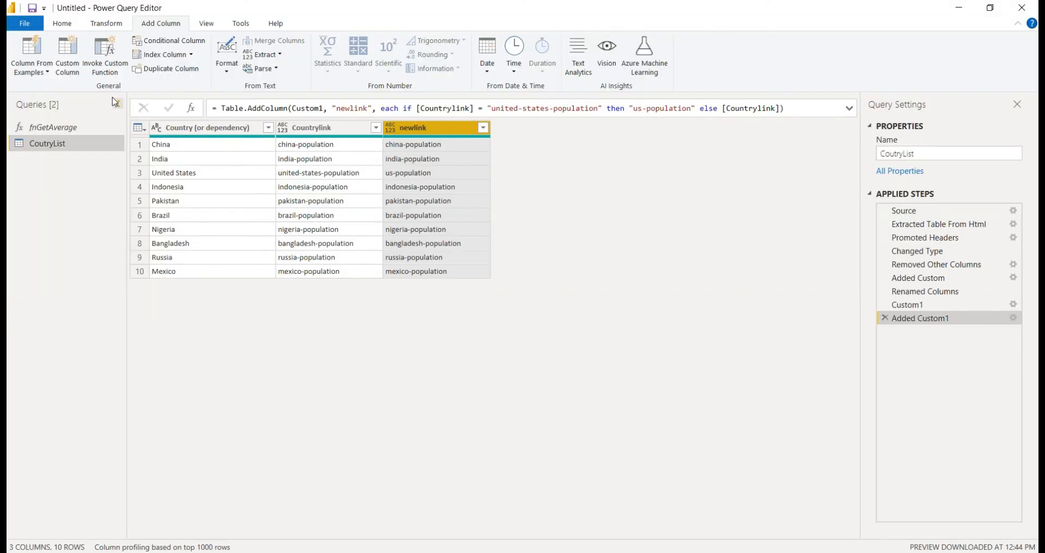
Invoke the fnGetAverage custom function for each row, with the newlink column as the Country argument.
click(105, 69)
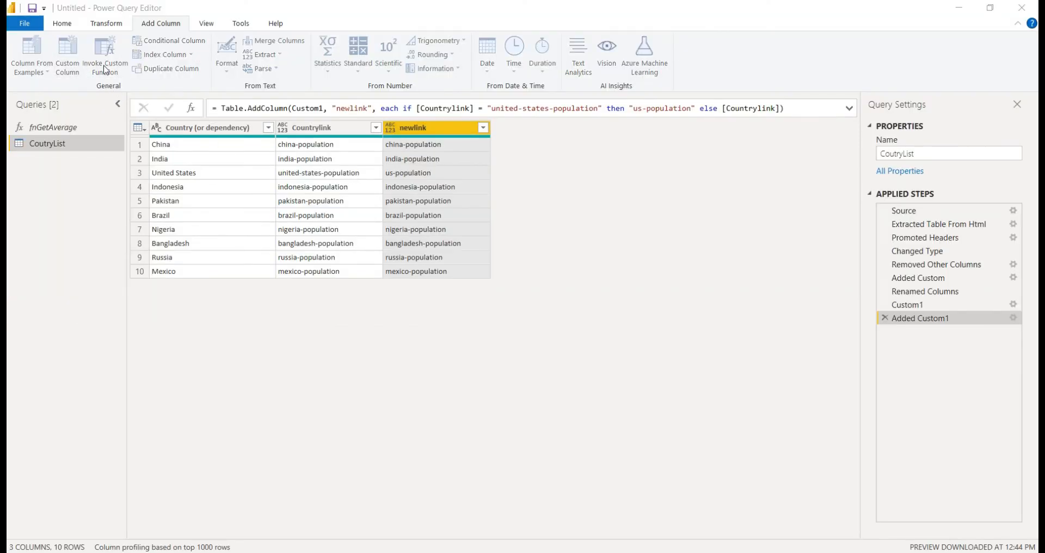
click(432, 294)
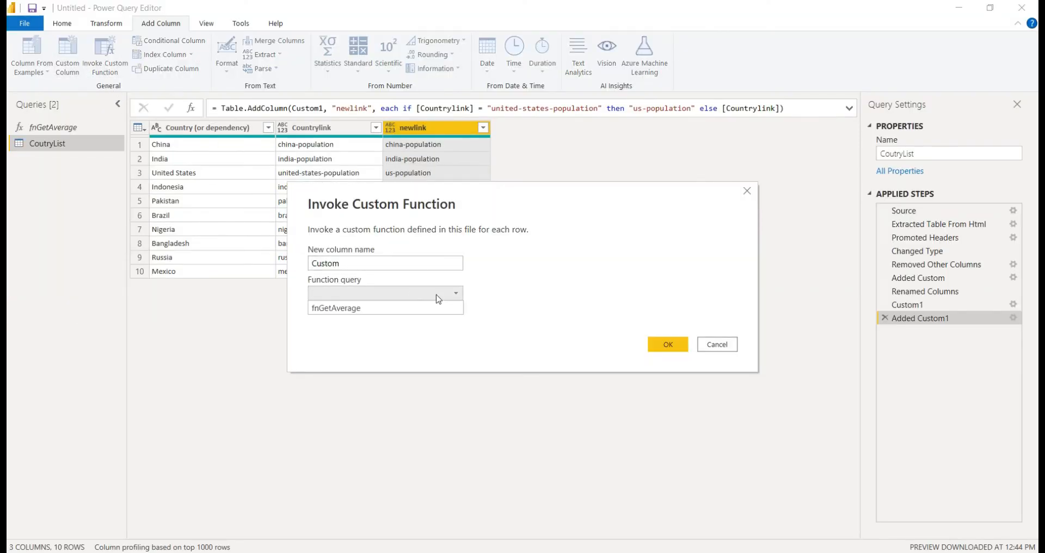
click(422, 309)
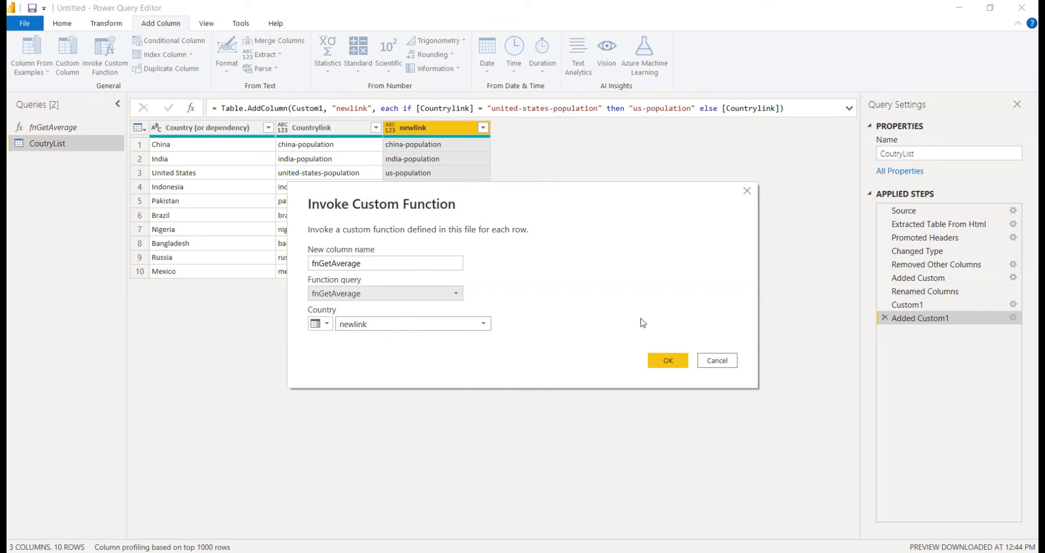
click(667, 361)
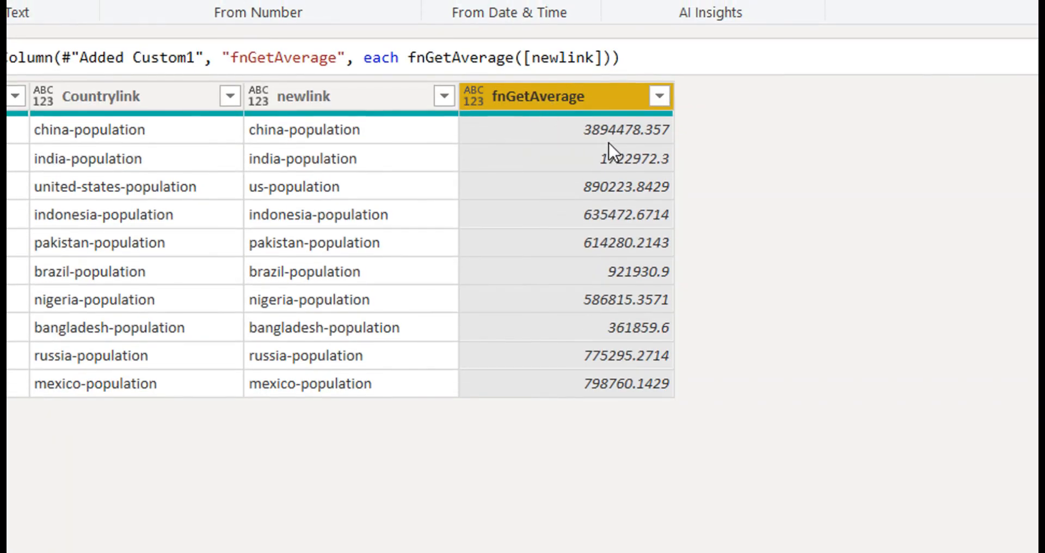
Remove the Countrylink and newlink columns from the table.
click(123, 98)
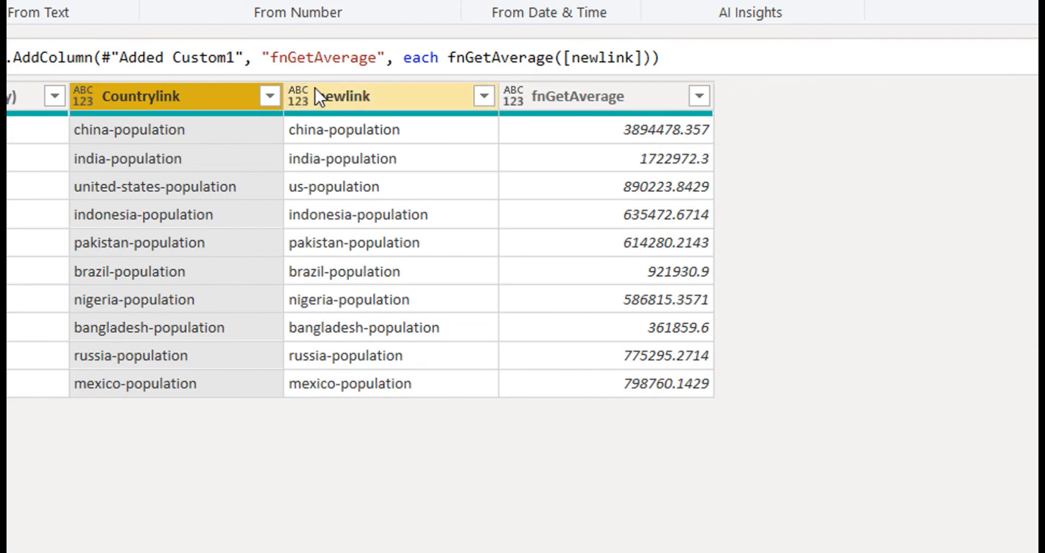
ctrl+click(326, 92)
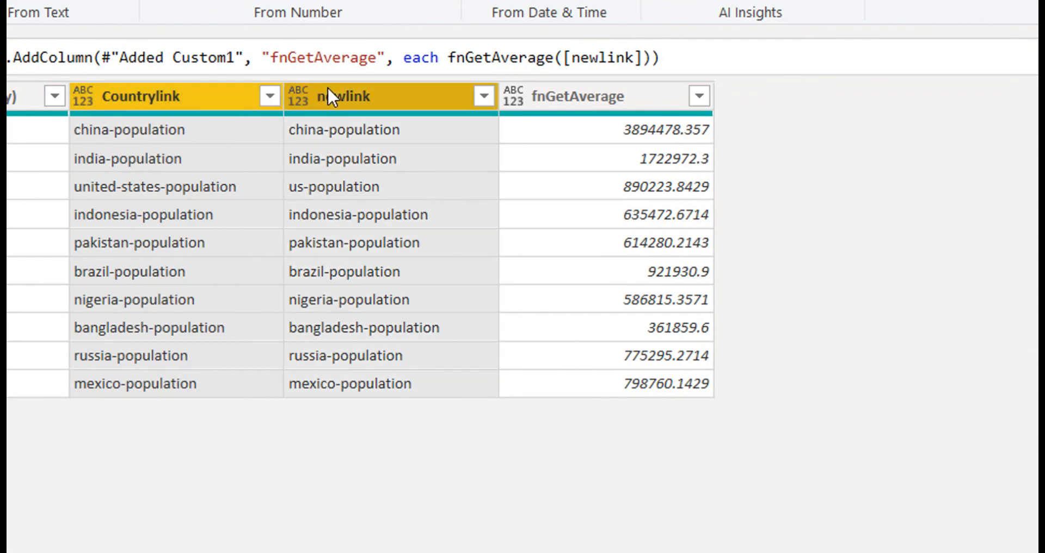
right_click(189, 89)
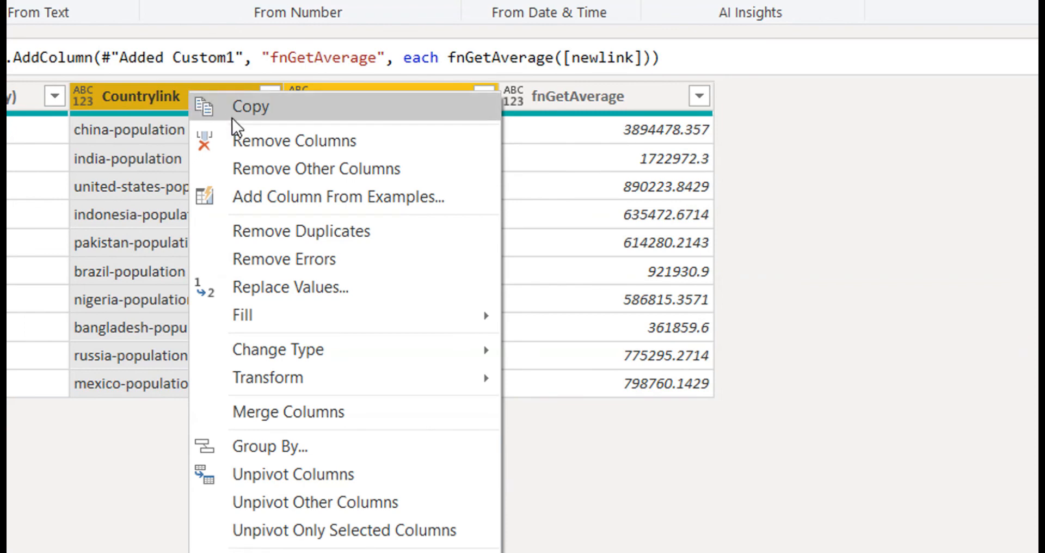
click(254, 139)
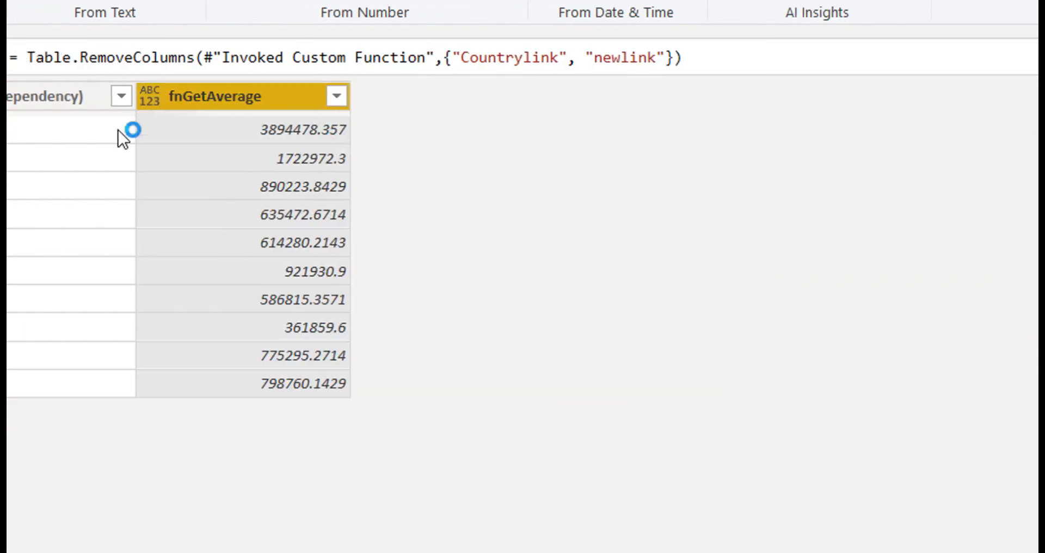
Rename the Country (or dependency) column to Country and the fnGetAverage column to Population average.
double_click(175, 90)
text(Country)
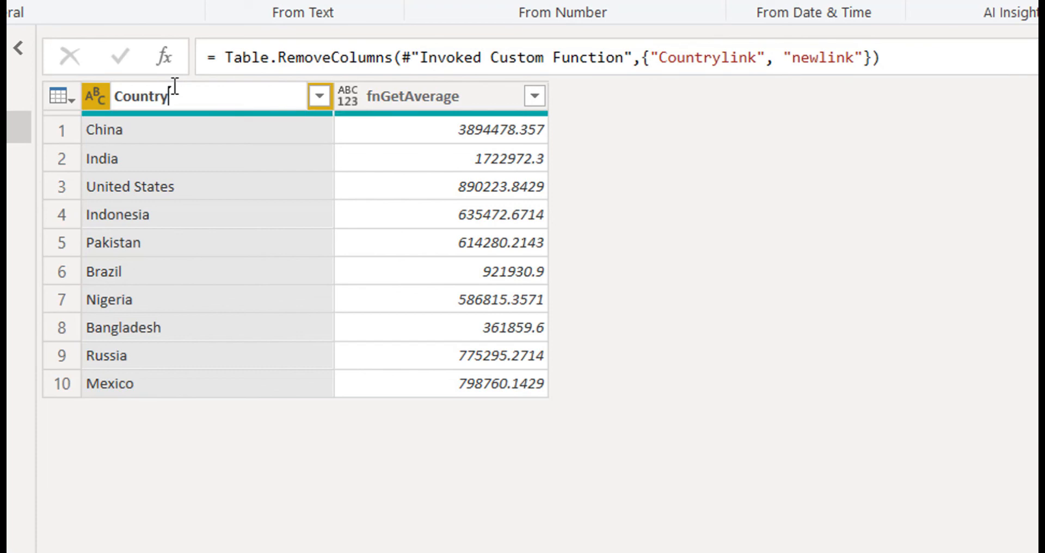
key(Return)
double_click(354, 91)
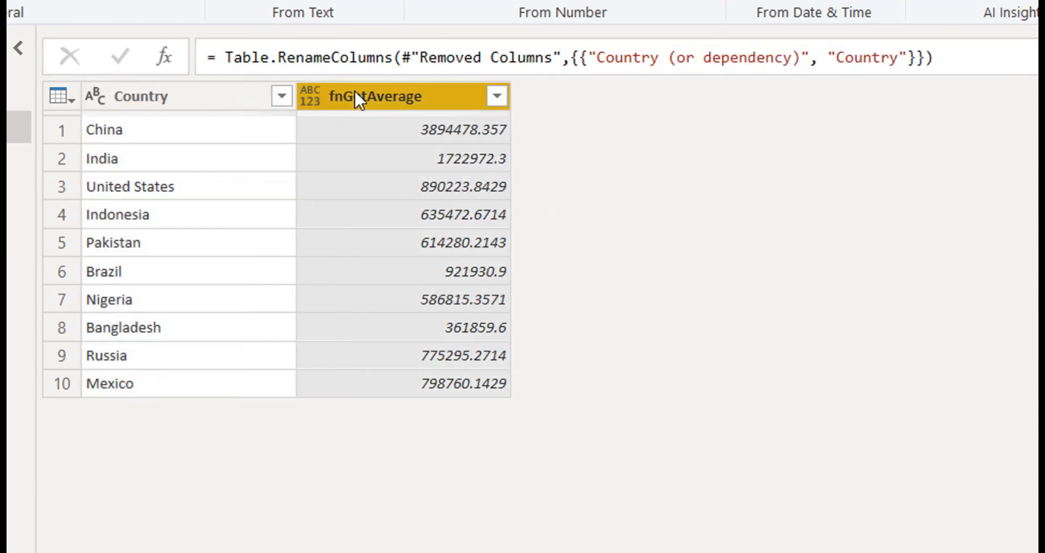
text(Pu)
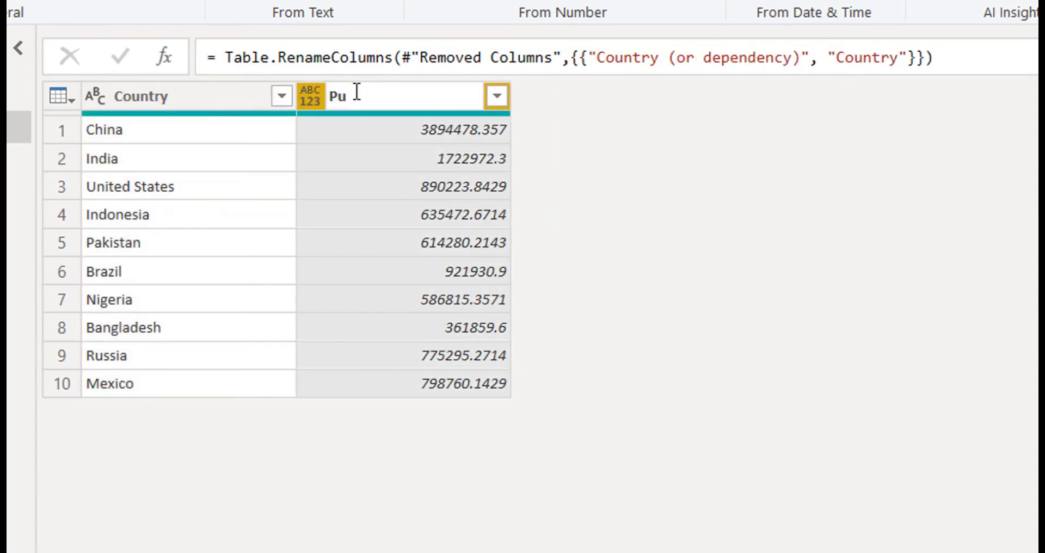
key(BackSpace)
text(opulation average)
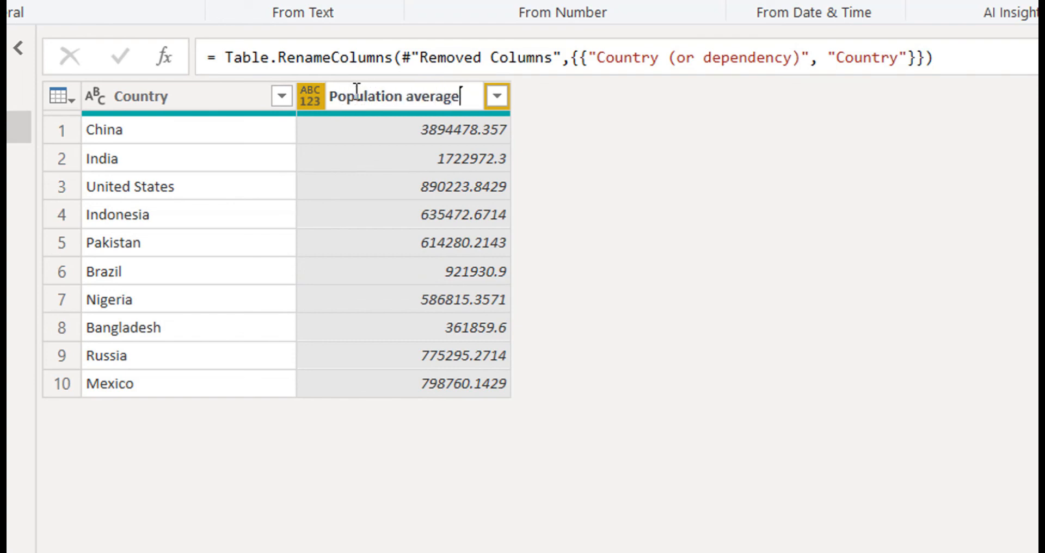
key(Return)
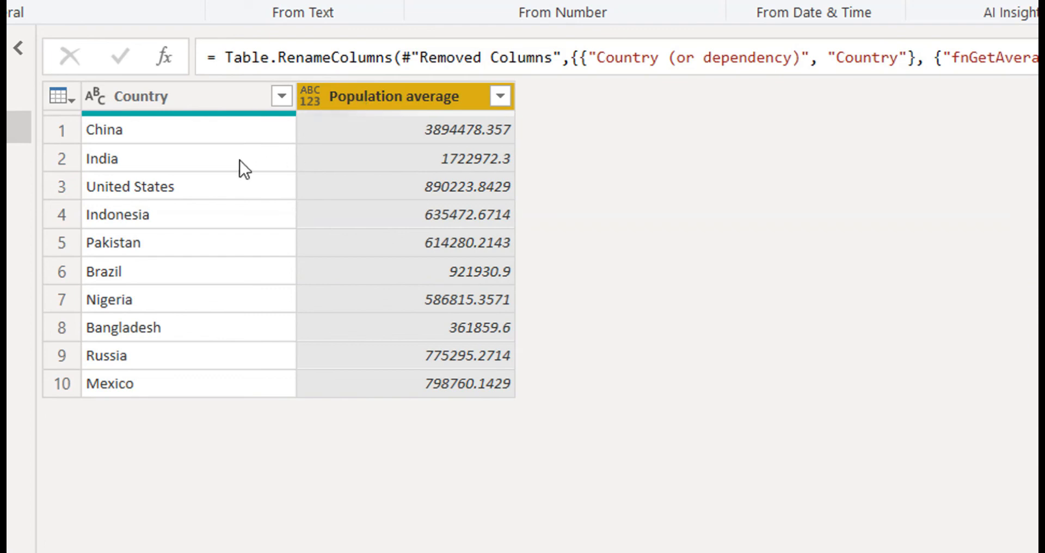